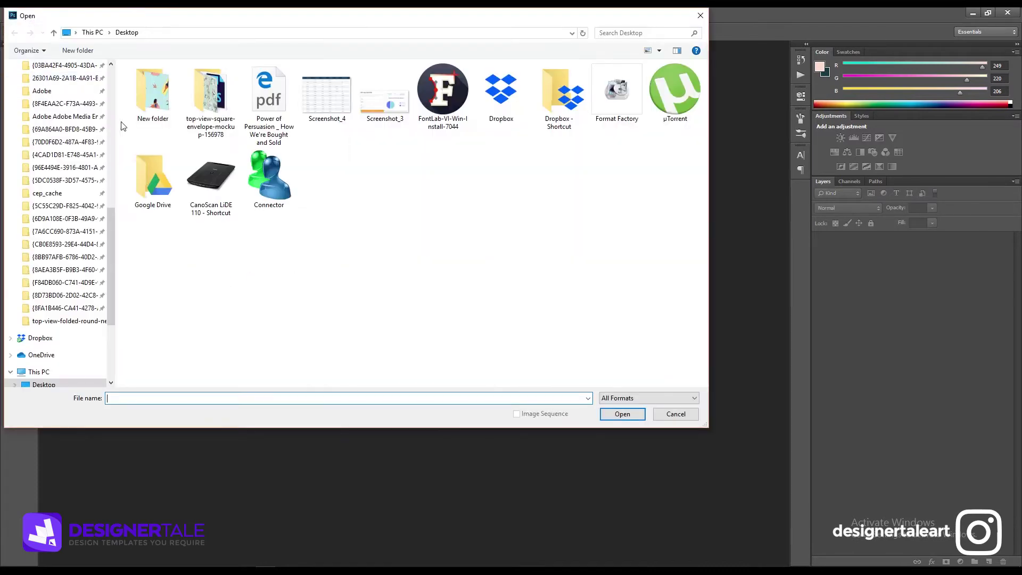
- Open the top-view-square-envelope-mockup PSD file from the top-view-square-envelope-mockup-156978 folder on the Desktop
click(622, 414)
click(215, 103)
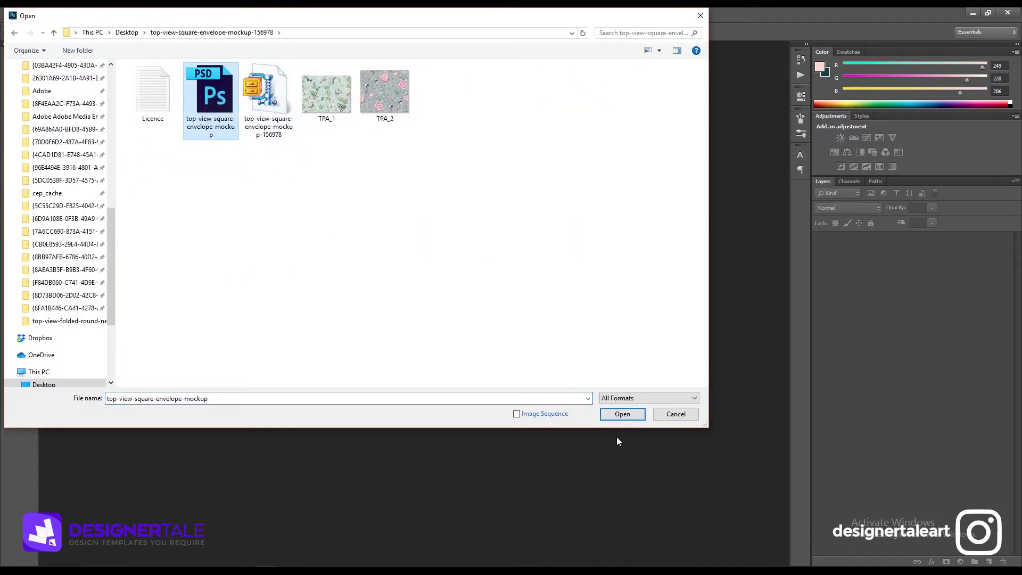
click(623, 414)
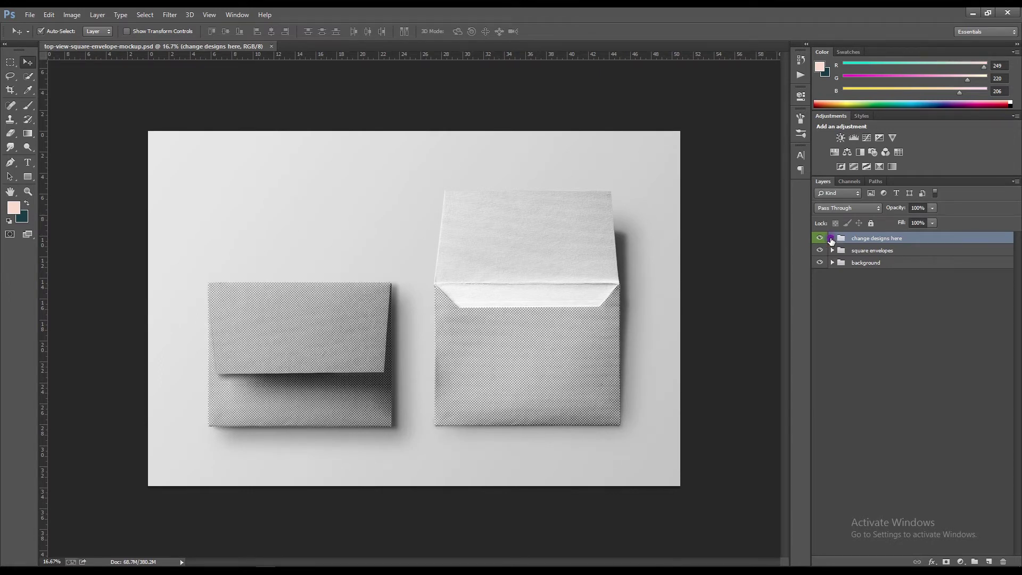
- Expand the design group and the closed and open envelope groups with their cover, outside and inside subgroups
click(832, 238)
click(833, 281)
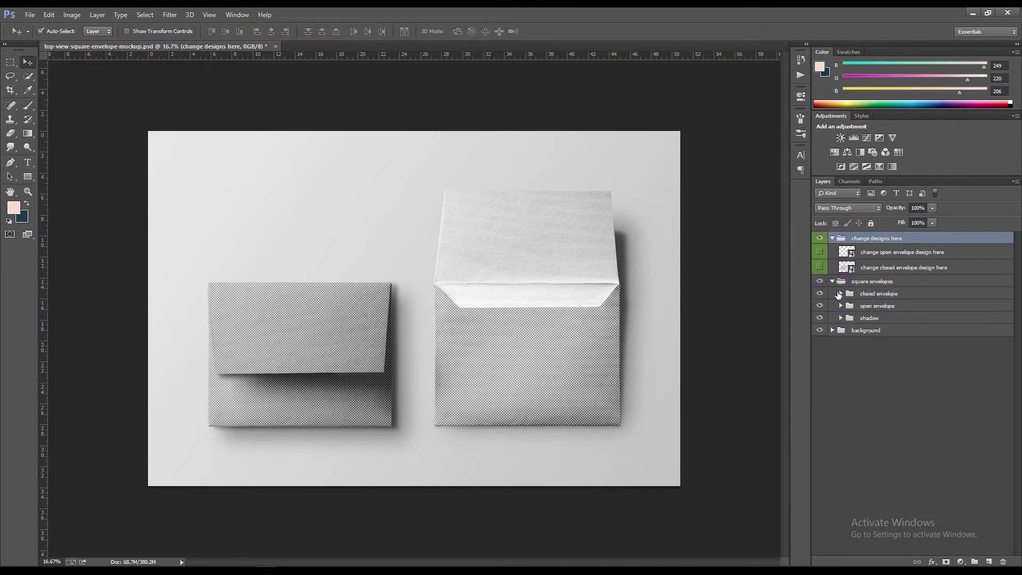
click(840, 293)
click(849, 317)
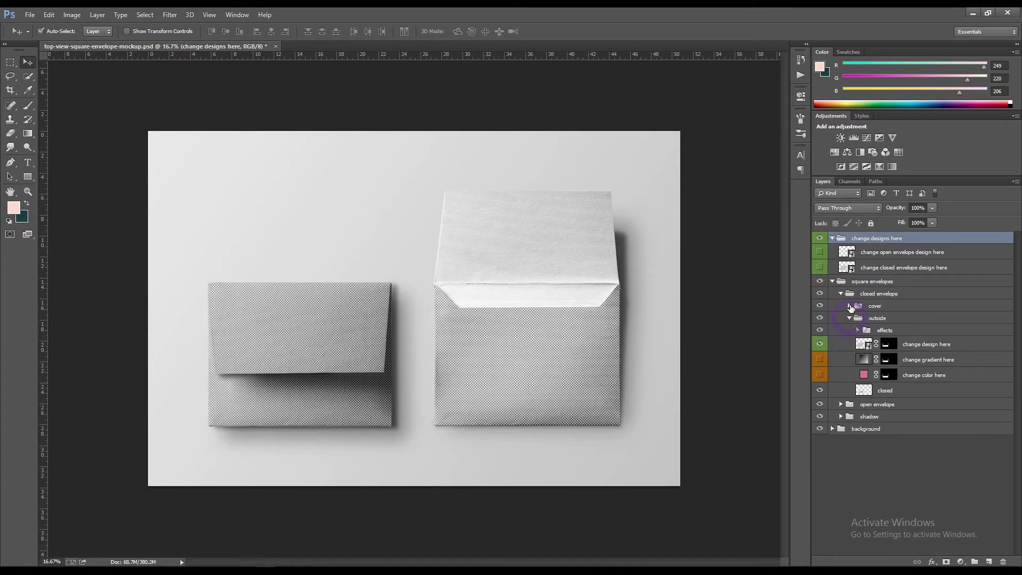
click(850, 305)
click(841, 494)
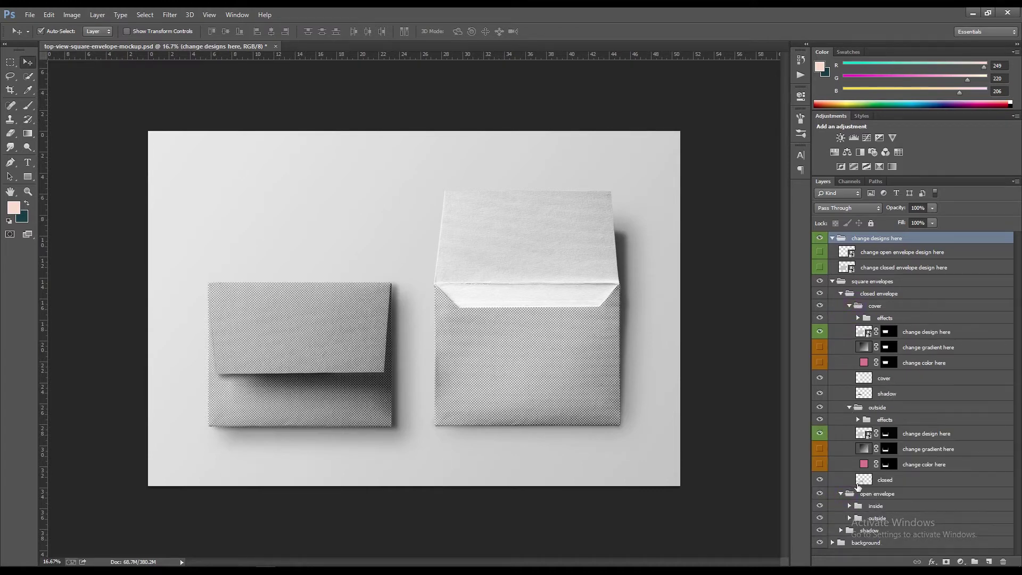
click(849, 505)
scroll(874, 497, down, 1)
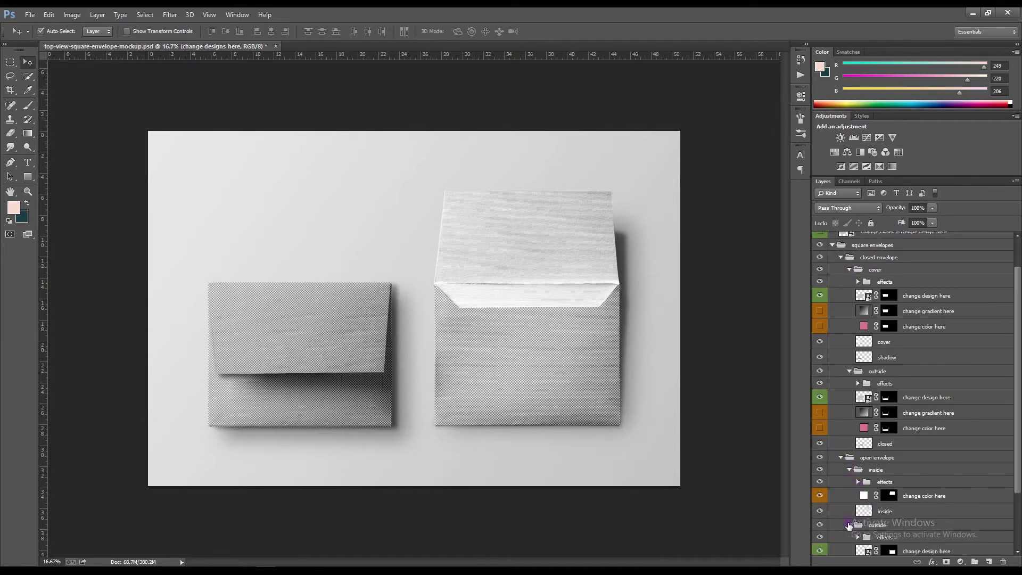
scroll(923, 519, up, 1)
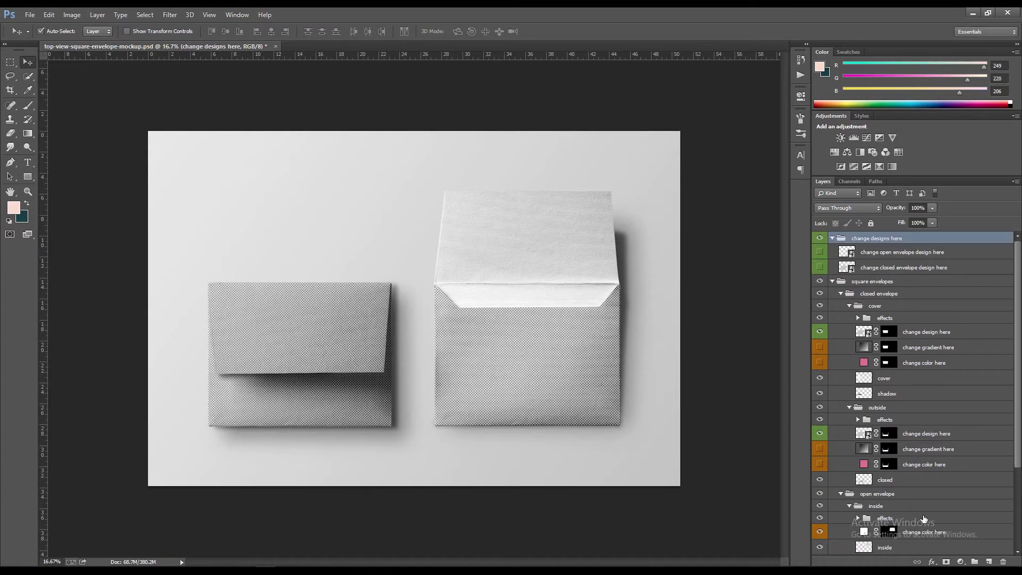
- Open the contents of both the open envelope and the closed envelope design smart objects
double_click(851, 259)
click(521, 233)
click(229, 46)
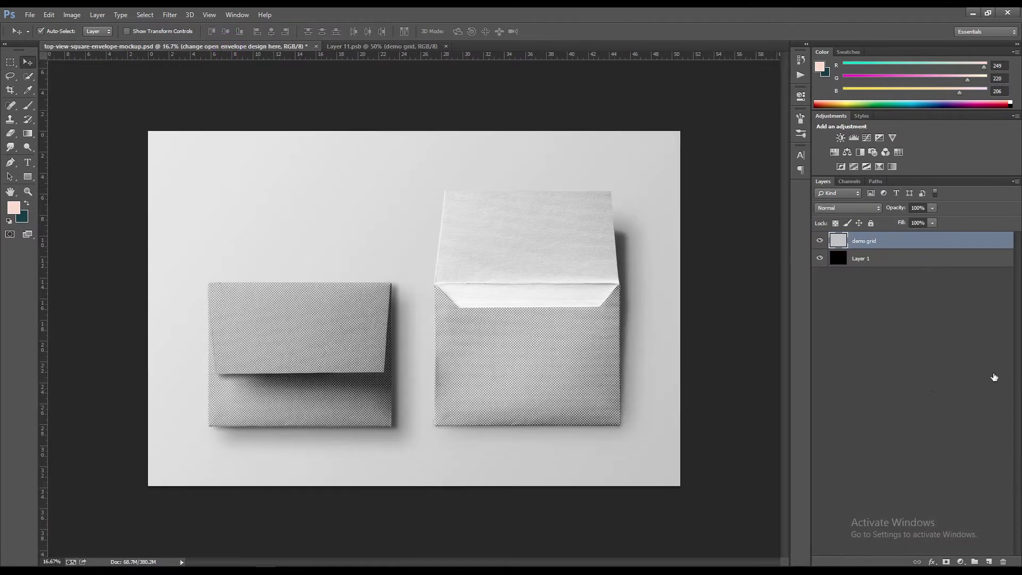
double_click(851, 268)
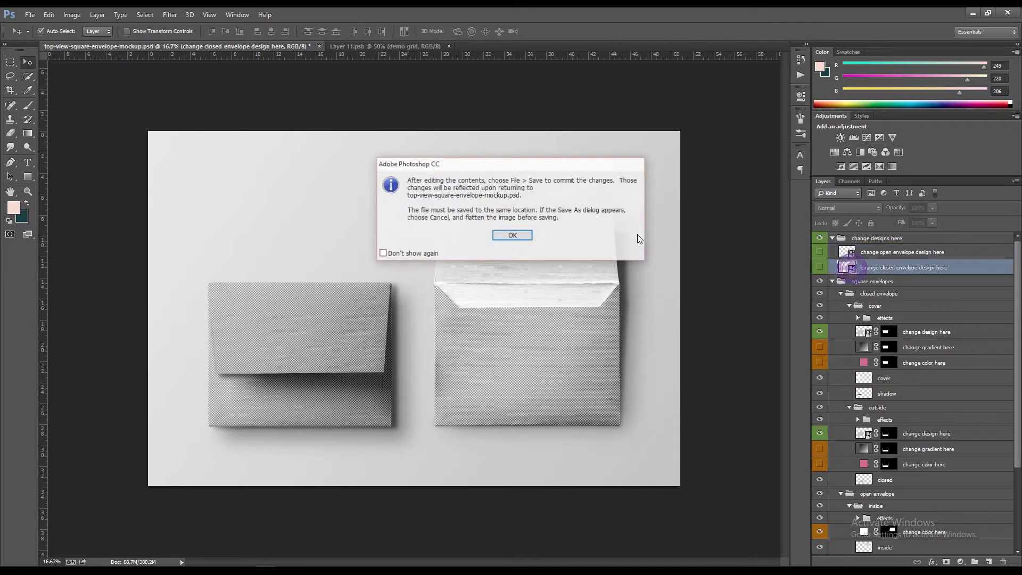
click(517, 235)
- Place TPA_1 embedded in the closed envelope design, scale it to about 41.7% to cover the canvas, and save
click(30, 15)
click(39, 196)
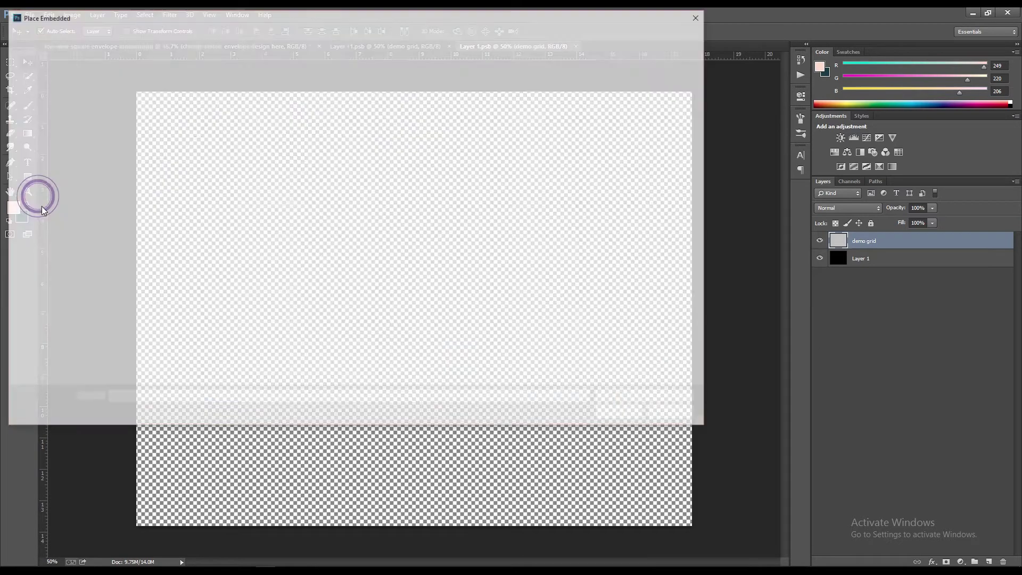
double_click(339, 109)
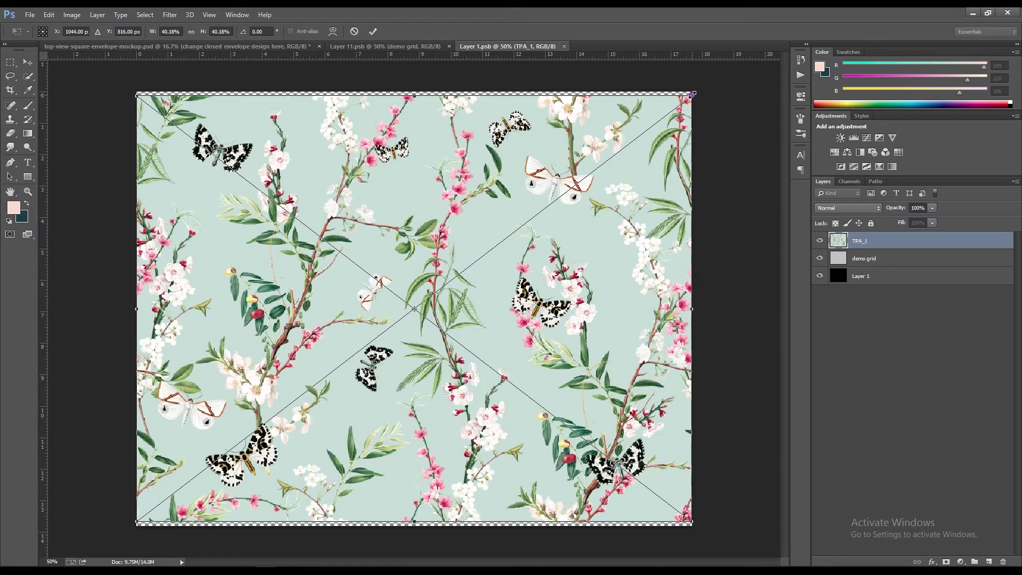
drag(693, 94, 700, 84)
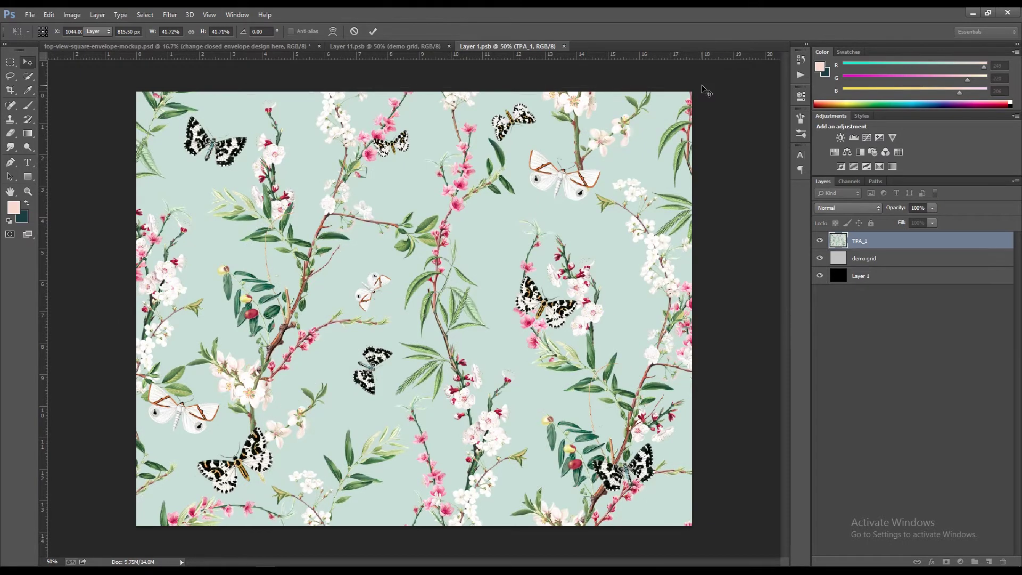
key(Return)
click(28, 16)
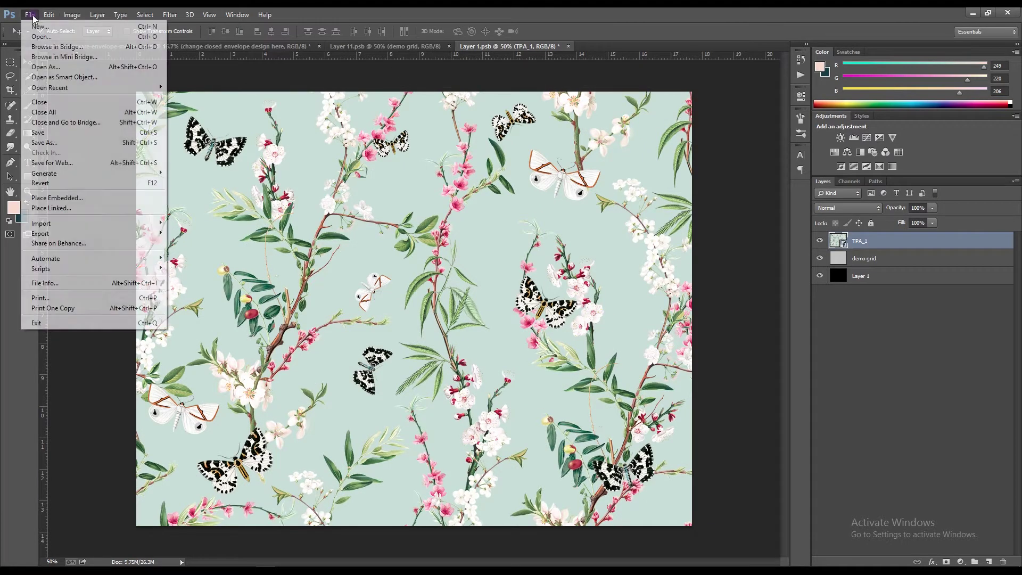
click(51, 131)
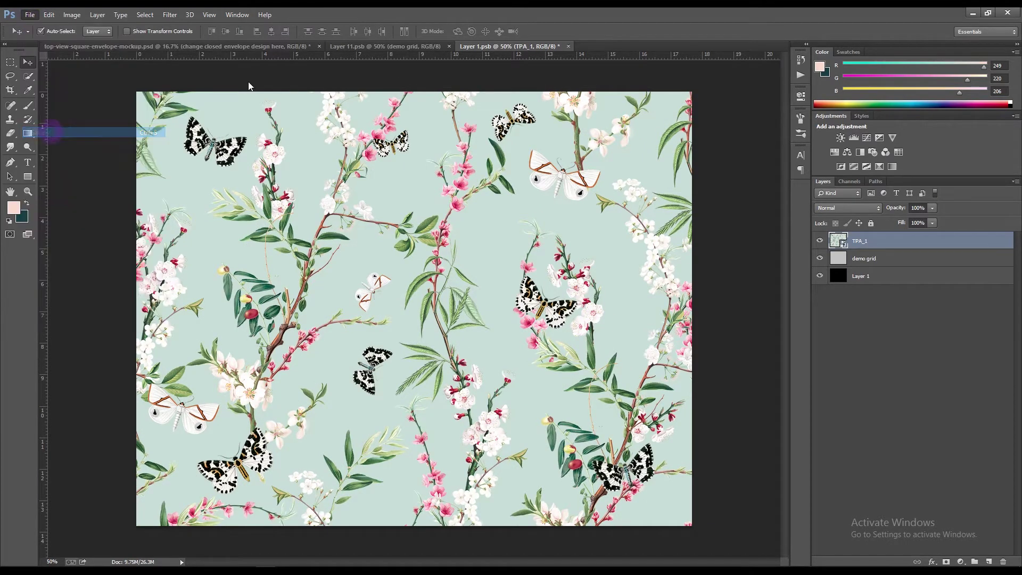
- Place TPA_2 embedded in the open envelope design, Layer 11.psb, and scale it to about 51.1% to cover the canvas
click(406, 47)
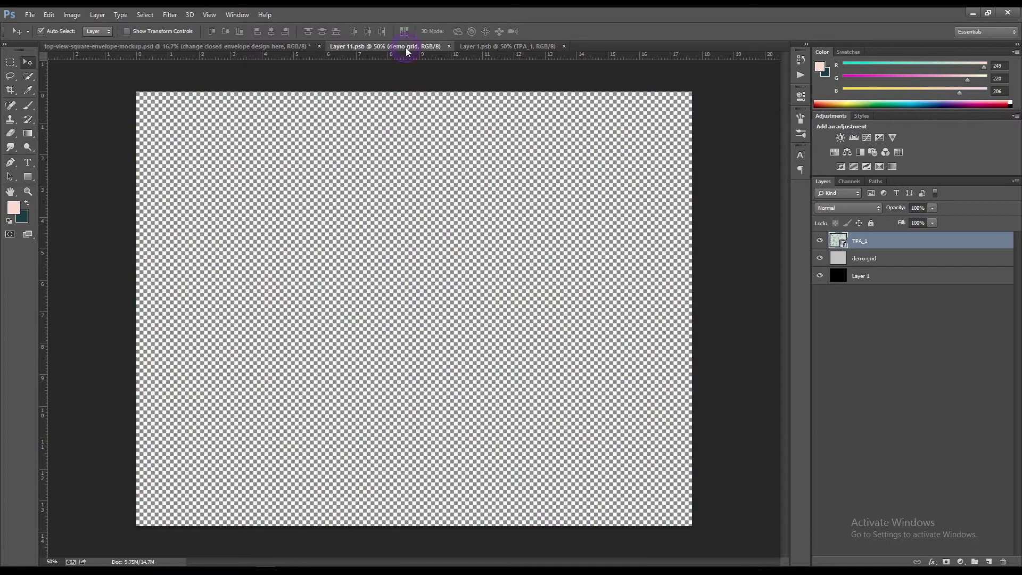
click(23, 15)
click(51, 196)
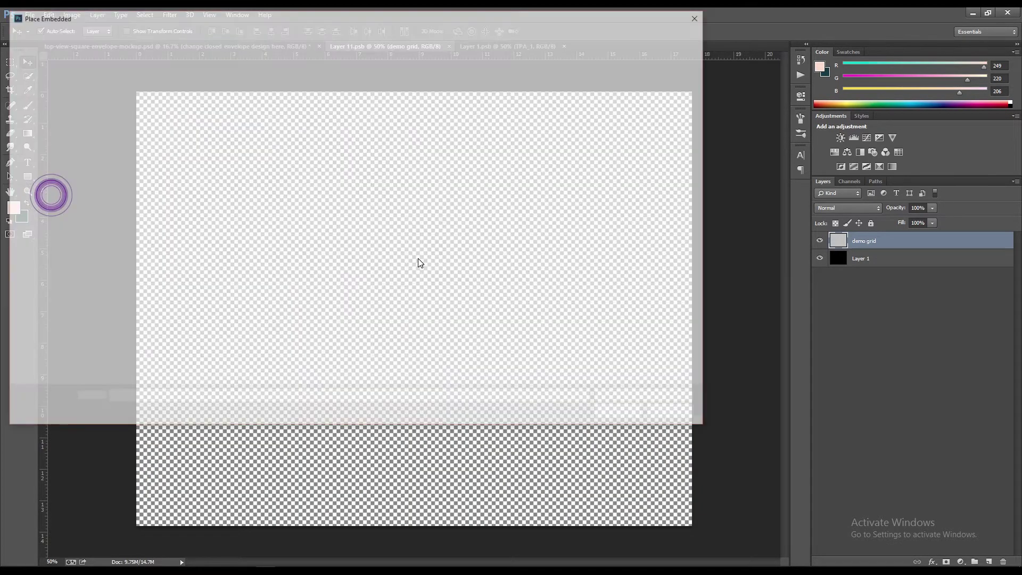
double_click(385, 90)
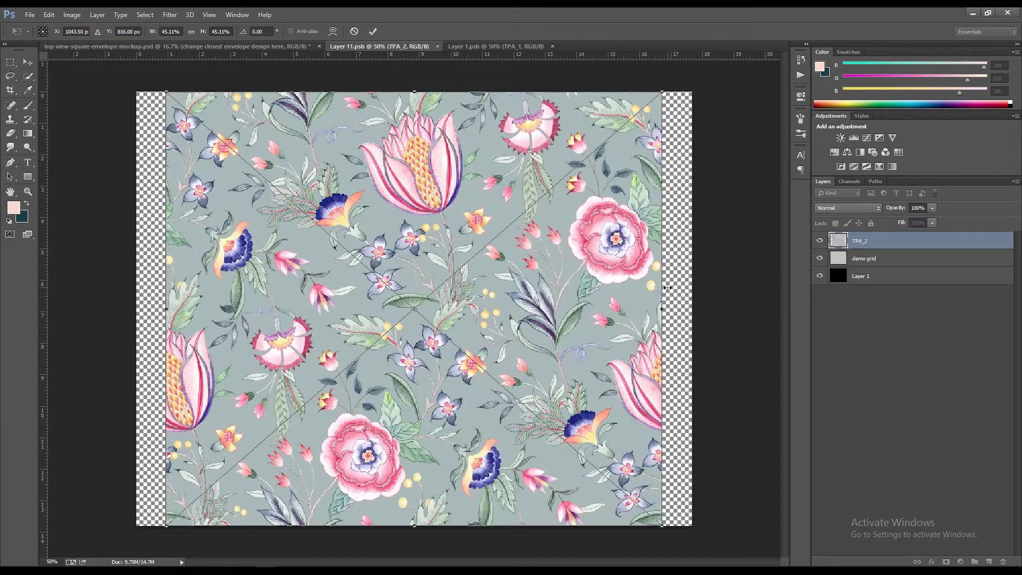
drag(661, 93, 706, 79)
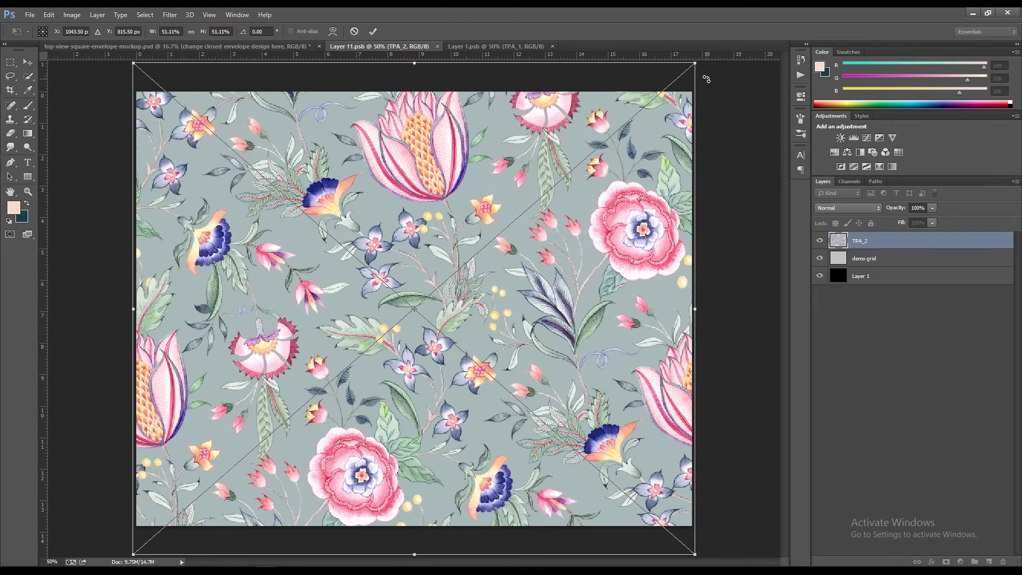
key(Return)
- Save the open envelope design and close both smart object documents
click(29, 14)
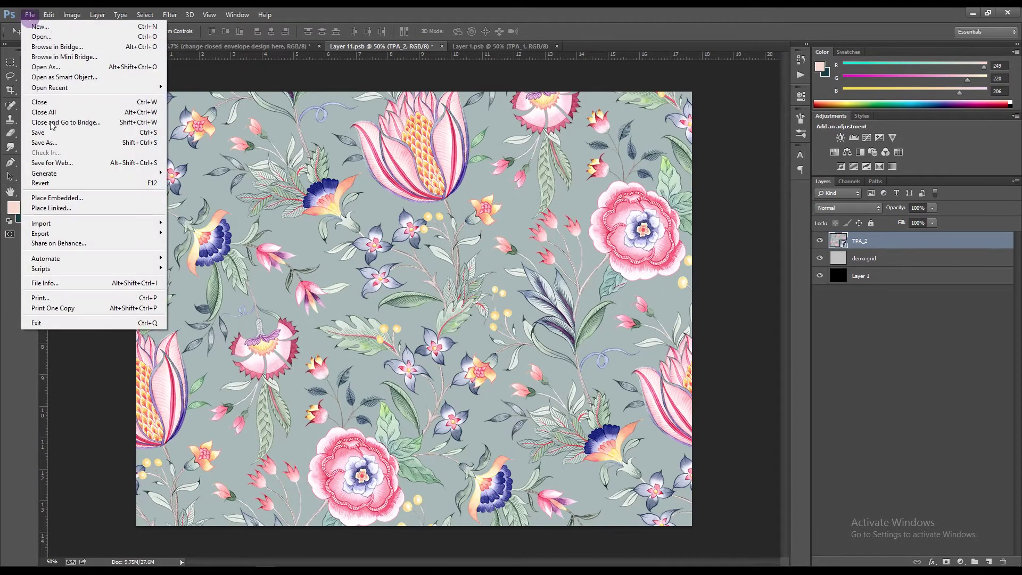
click(53, 133)
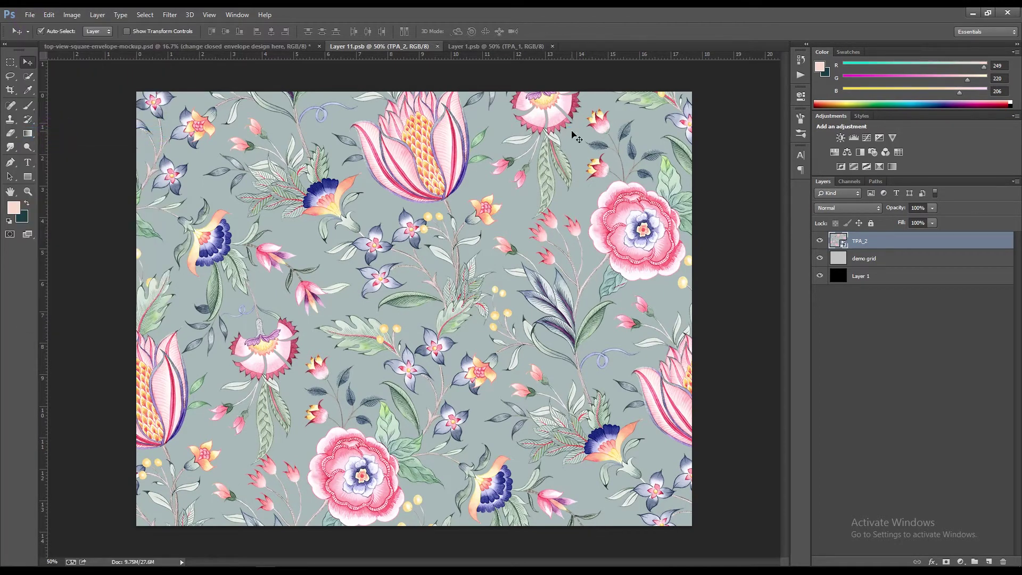
click(438, 47)
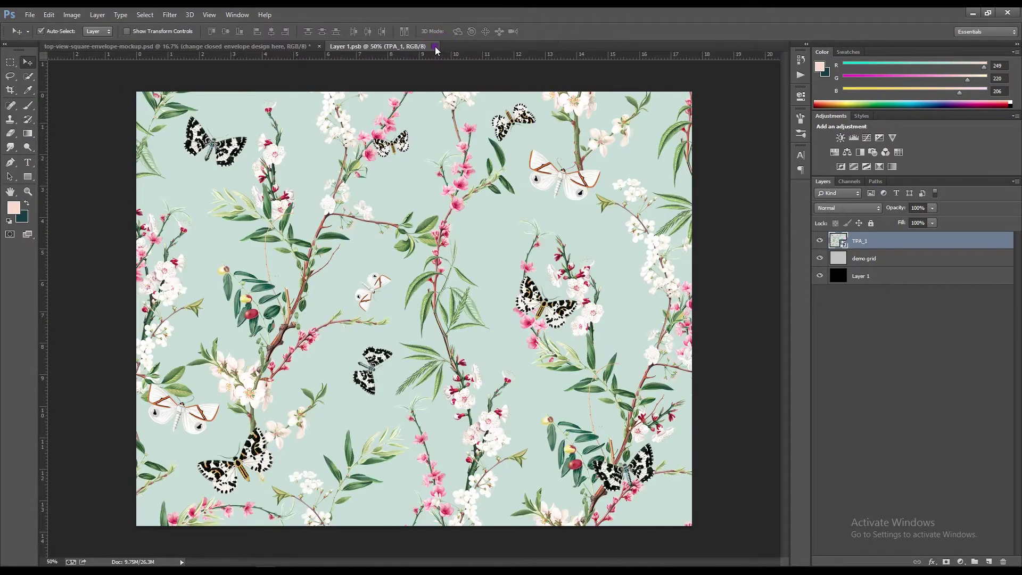
click(435, 46)
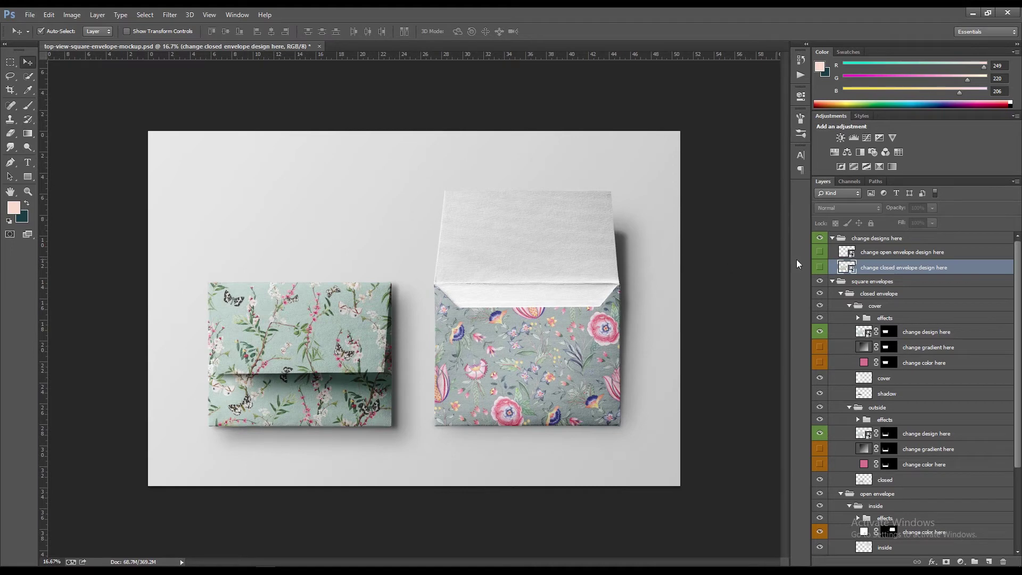
- Reopen the open envelope design, sample its grey-green backdrop a9b7b8 as the foreground color, and close the document
double_click(852, 255)
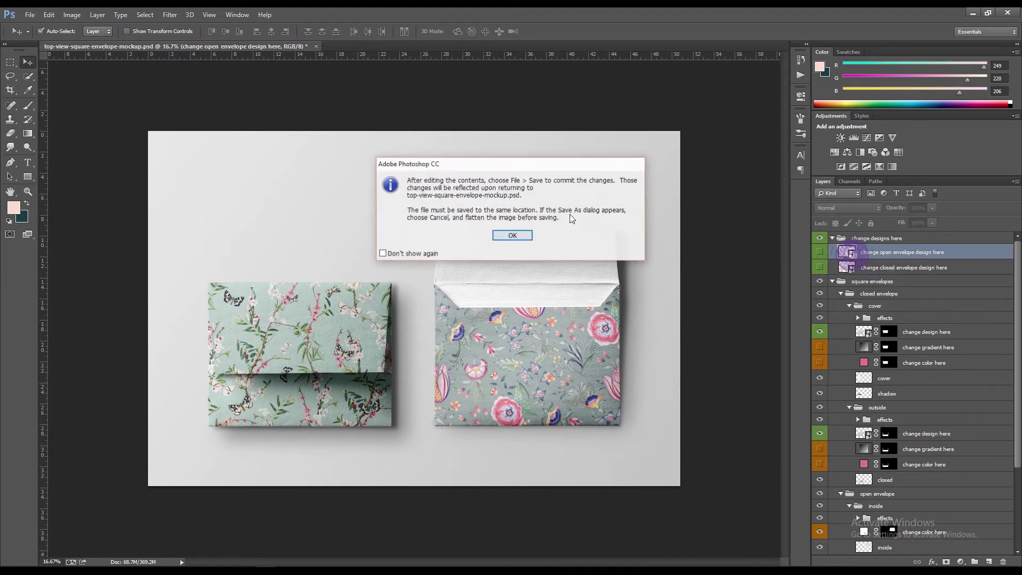
click(512, 235)
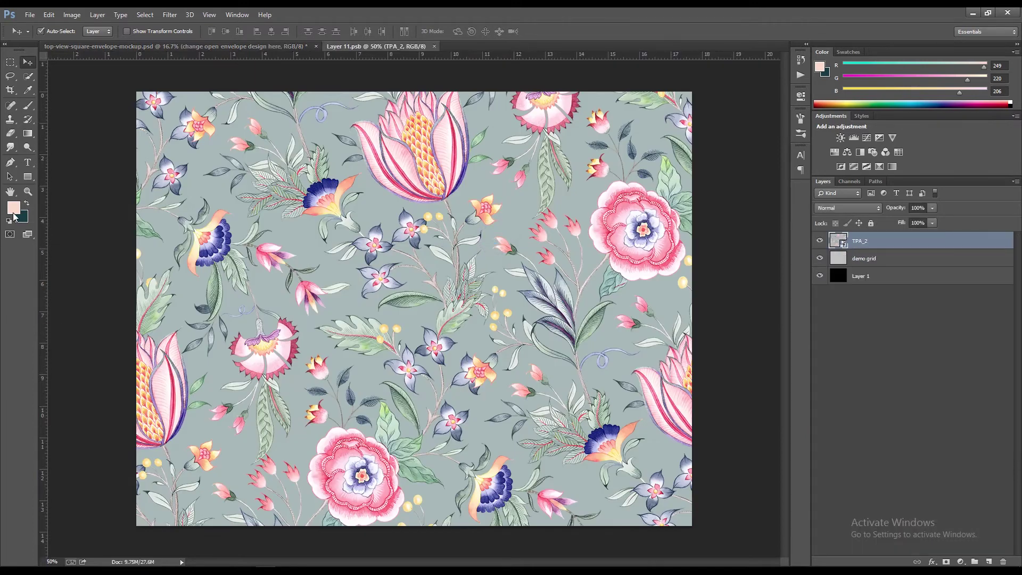
click(13, 213)
click(166, 219)
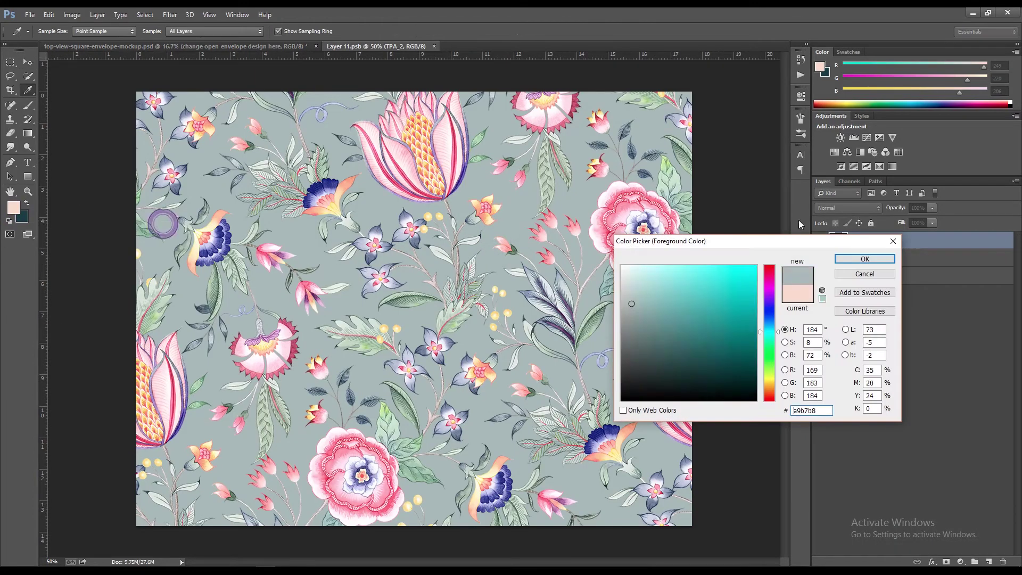
click(854, 259)
click(434, 45)
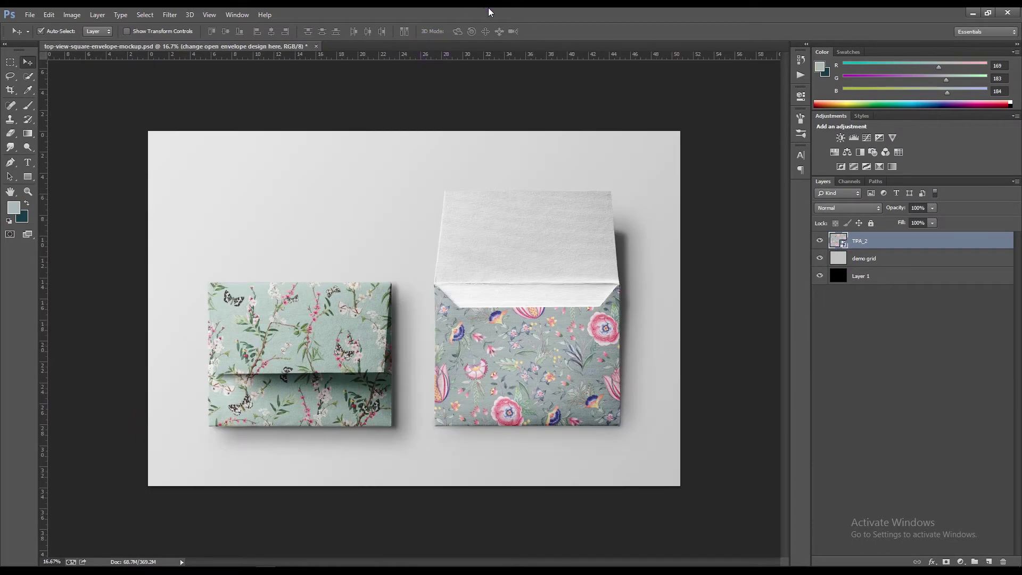
- Reopen the closed envelope design, sample its pale green backdrop c8ddd8 as the background color, and return to the mockup
double_click(853, 269)
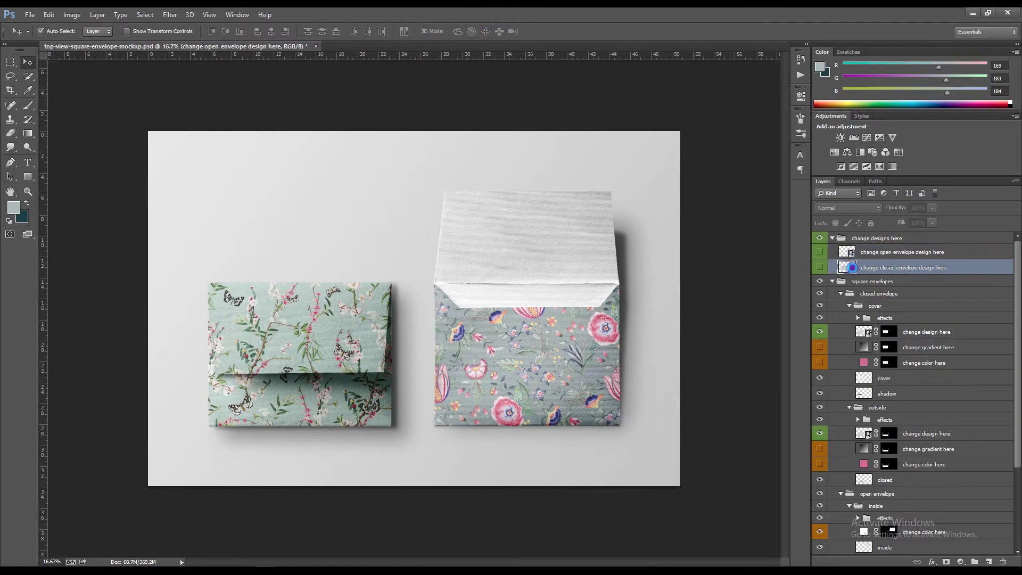
click(513, 237)
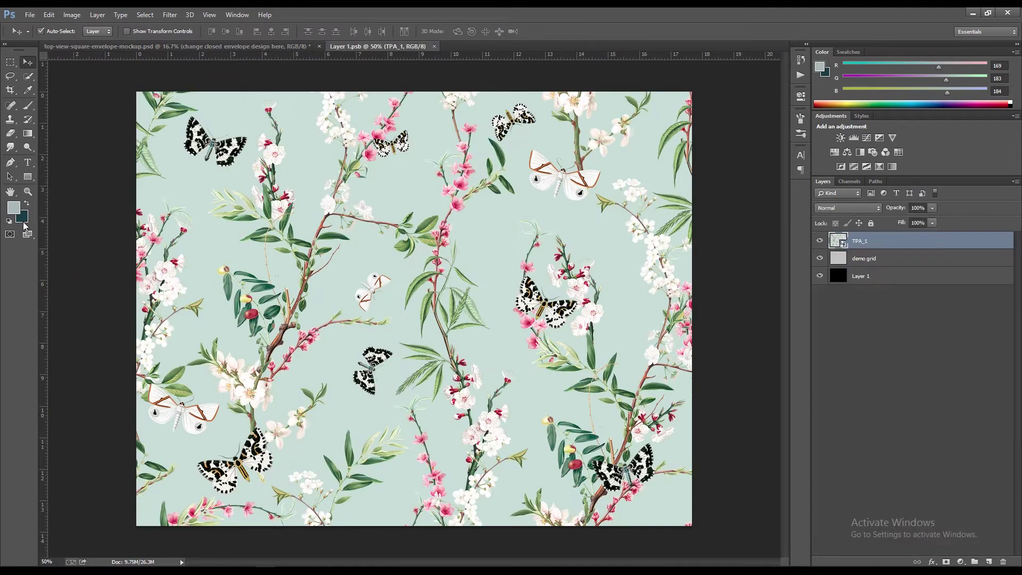
click(21, 216)
click(193, 186)
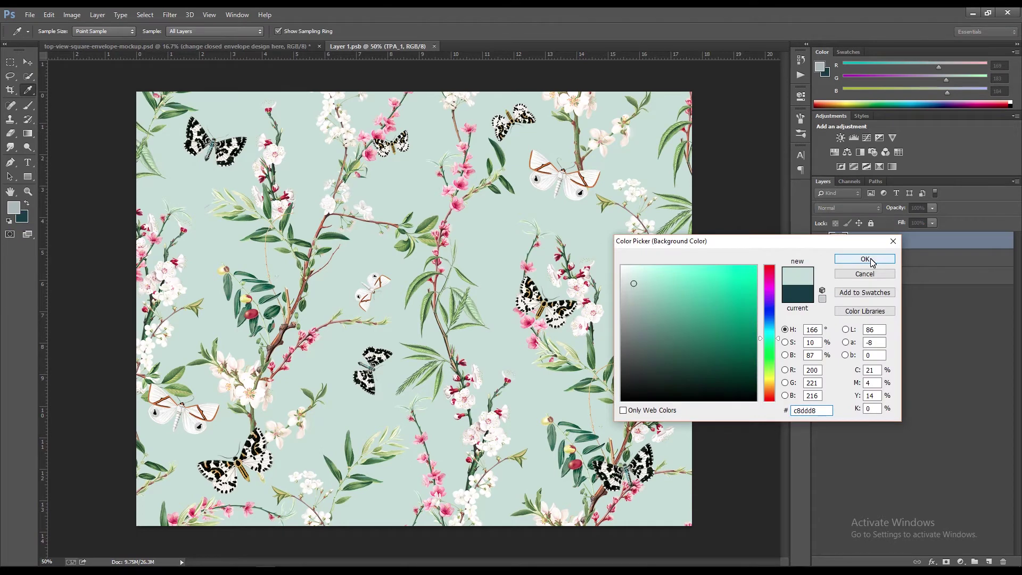
click(865, 259)
click(291, 47)
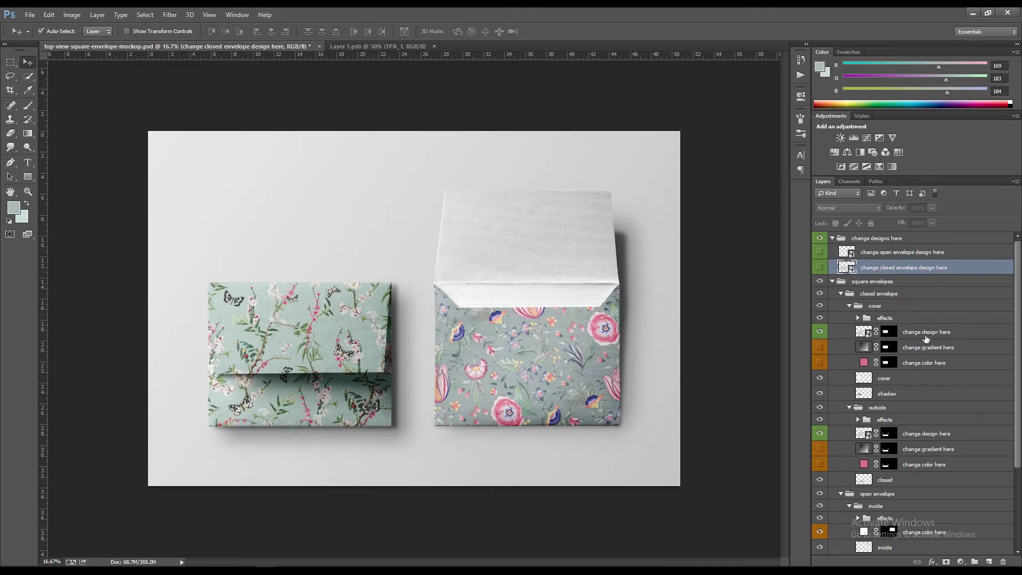
- Recolor the open envelope's inside fill layer with the foreground color a9b7b8 and save the mockup
scroll(912, 445, down, 3)
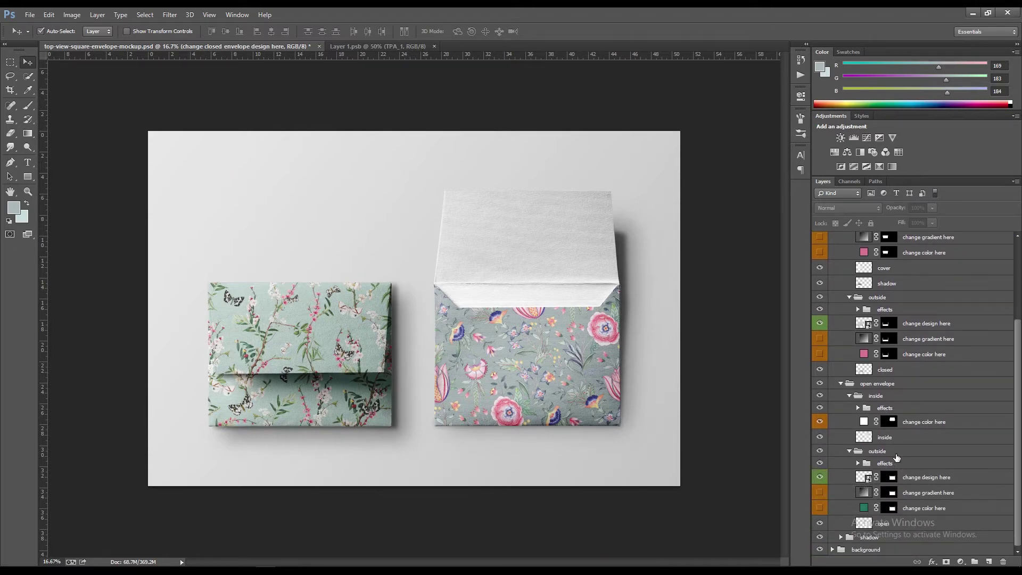
double_click(864, 422)
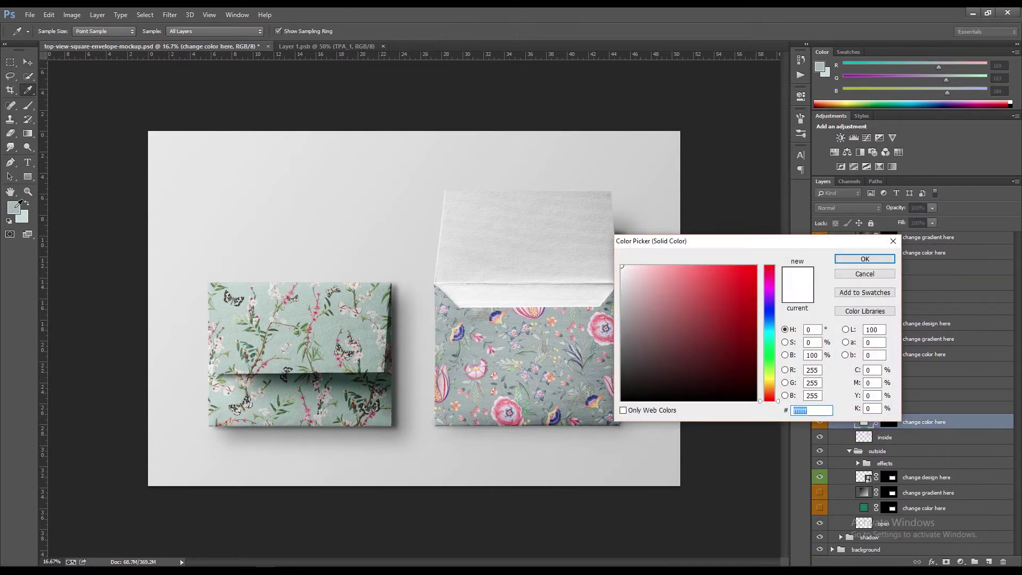
click(15, 207)
click(853, 258)
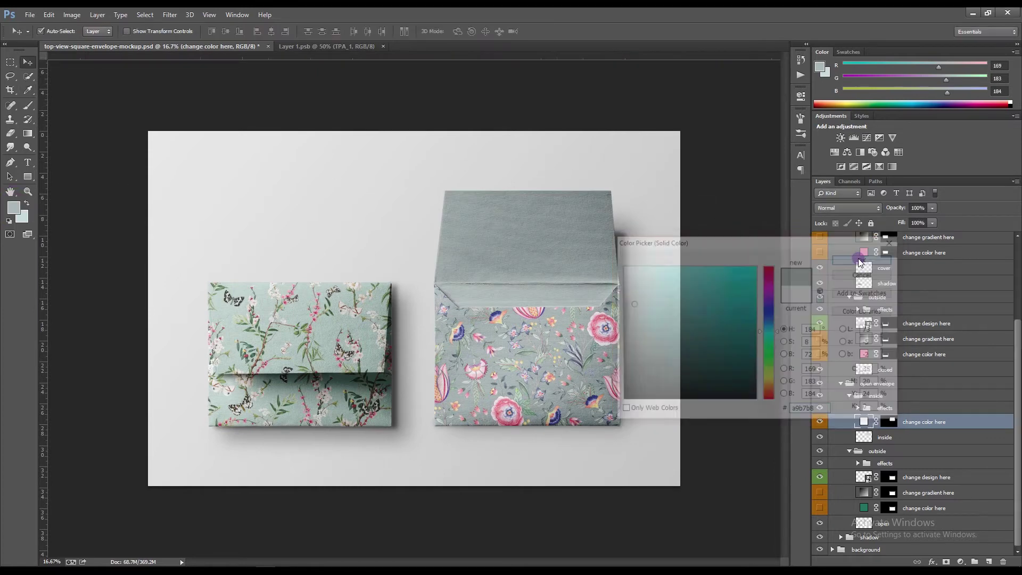
click(30, 14)
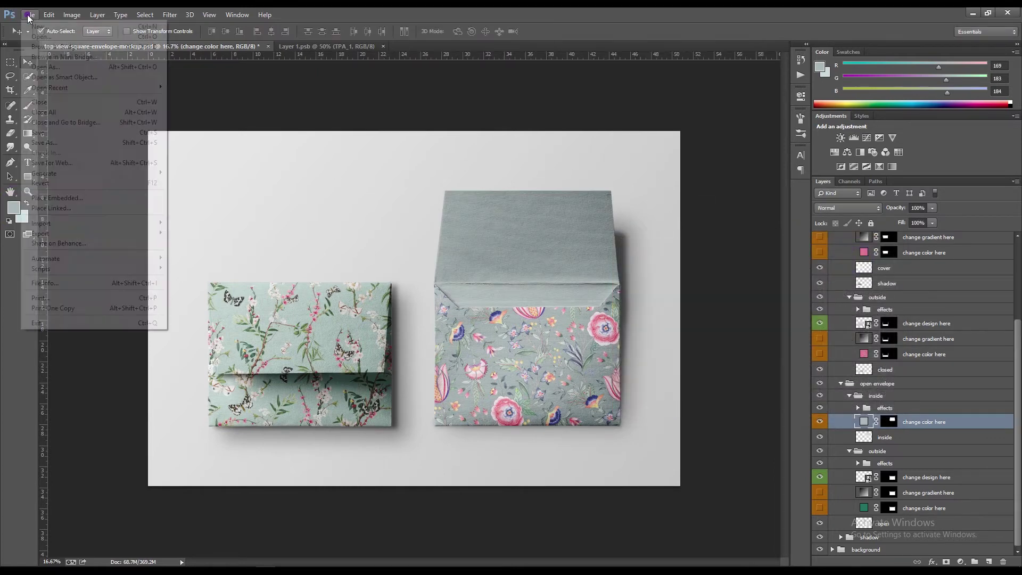
click(37, 132)
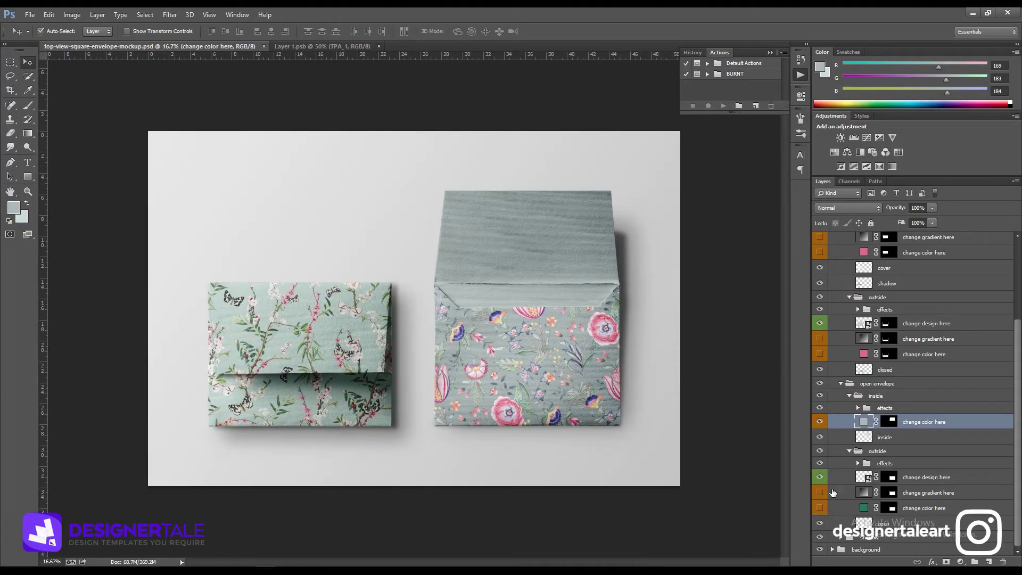
- Hide the design layers and show the gradient layers for the open envelope's outside and the closed envelope's outside and cover
click(820, 477)
click(820, 493)
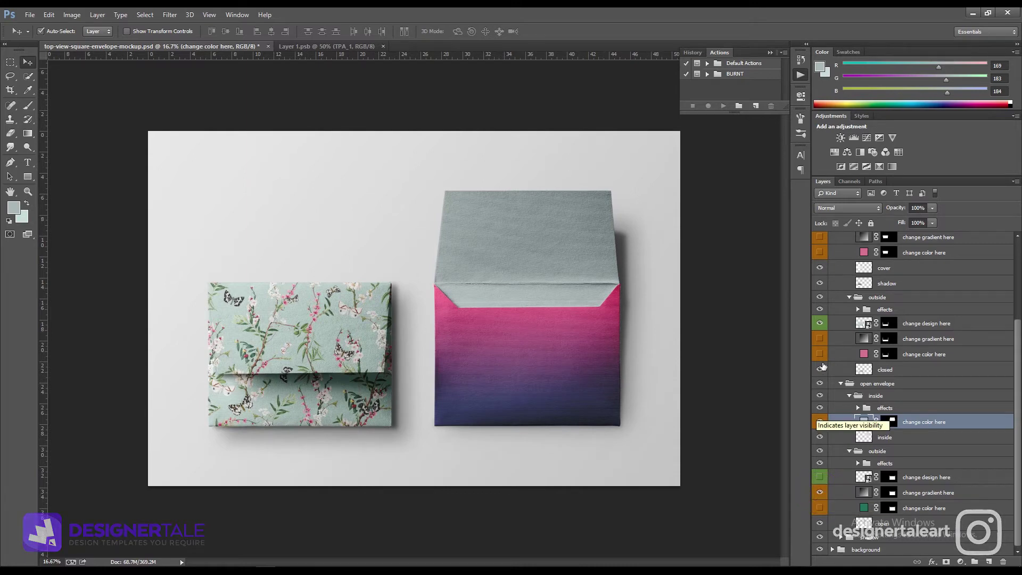
click(820, 339)
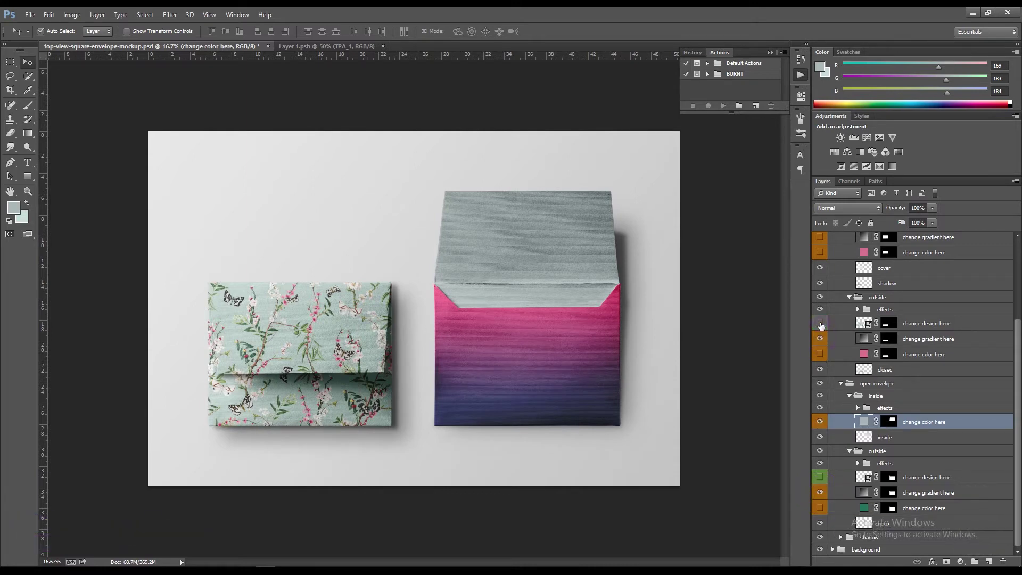
click(820, 323)
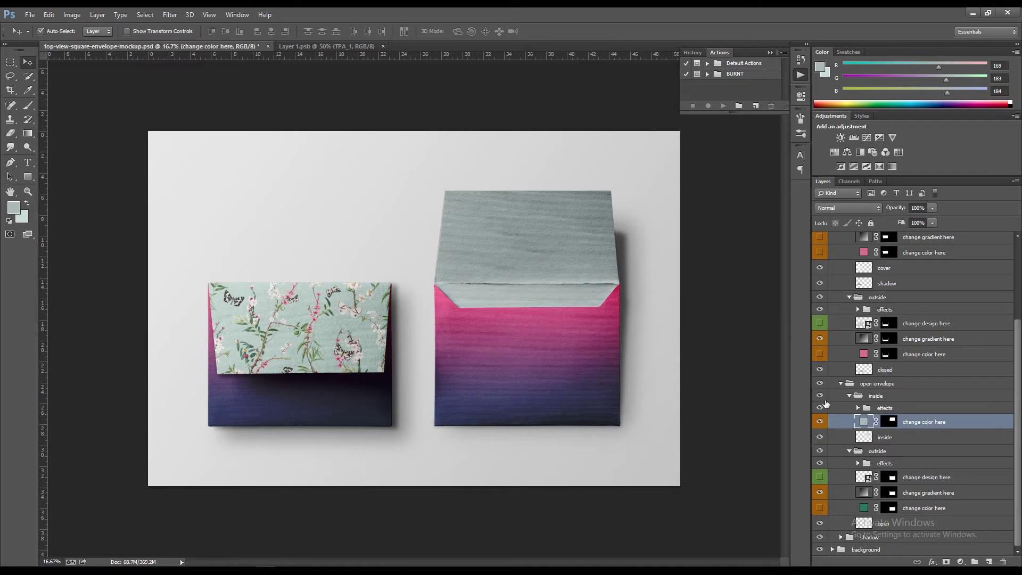
scroll(825, 415, up, 3)
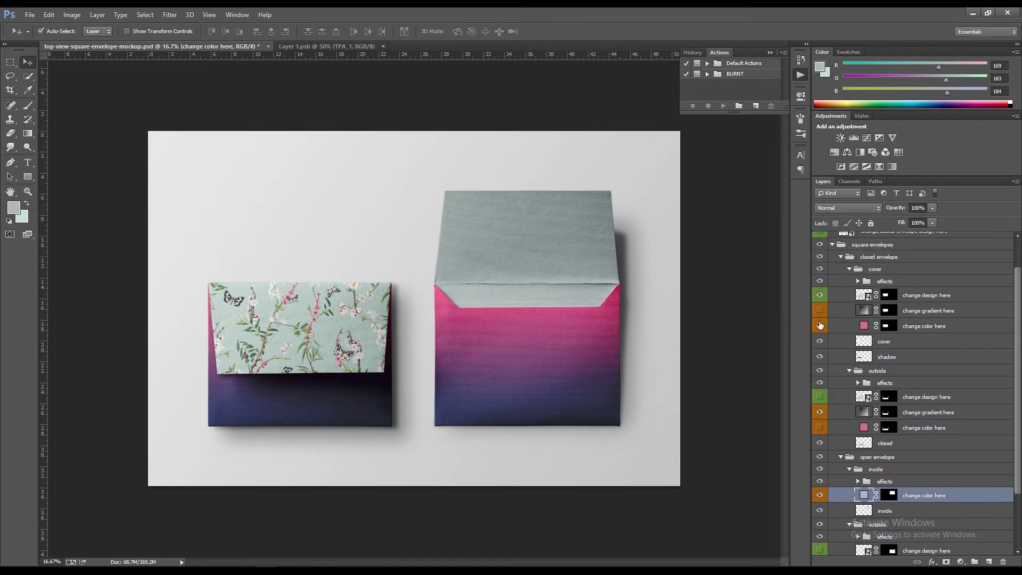
click(820, 295)
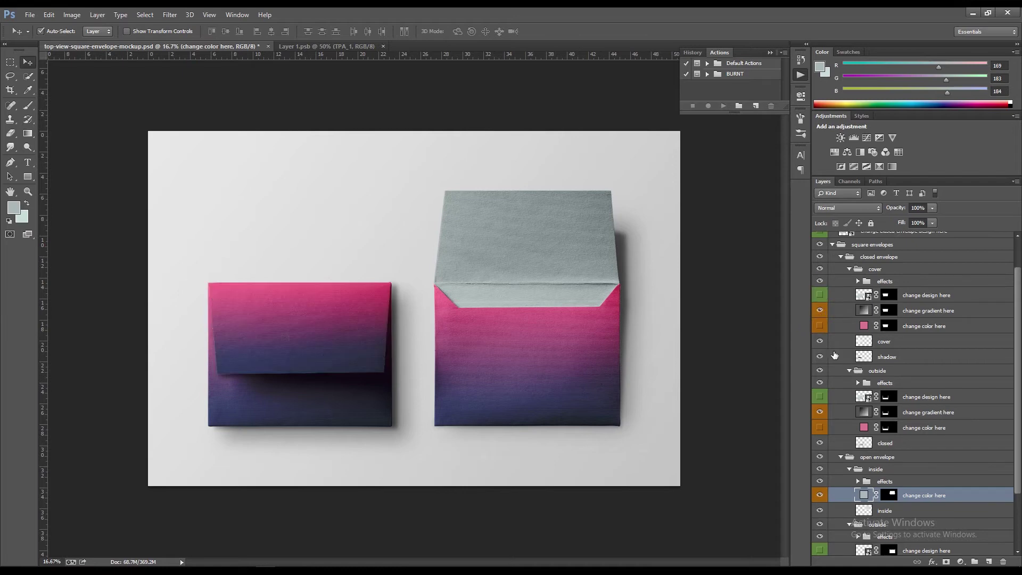
- Copy the hex code 01215a from the navy stop of the open envelope's outside gradient
scroll(871, 433, down, 3)
scroll(871, 432, down, 1)
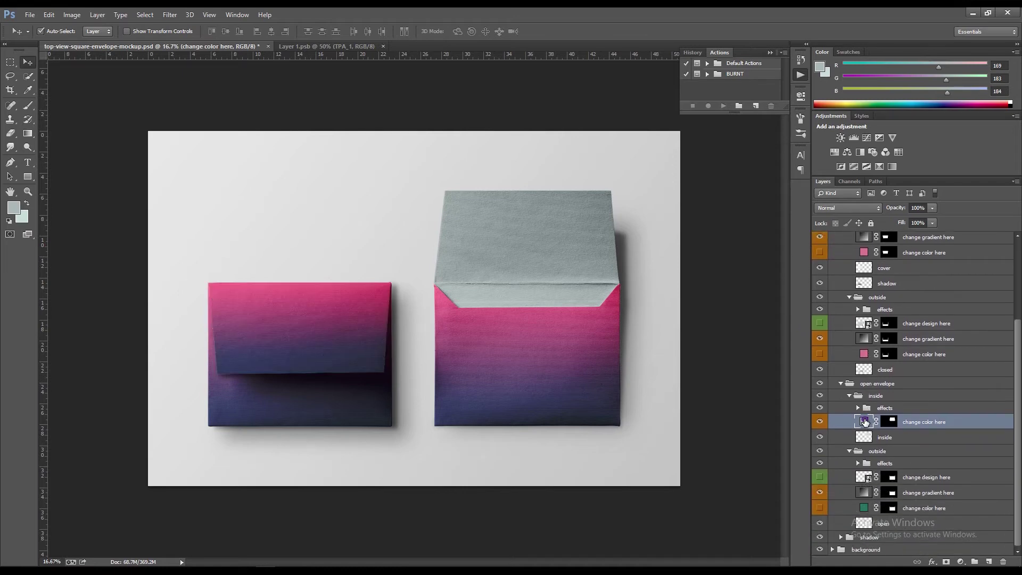
double_click(865, 422)
click(863, 259)
double_click(864, 493)
click(672, 176)
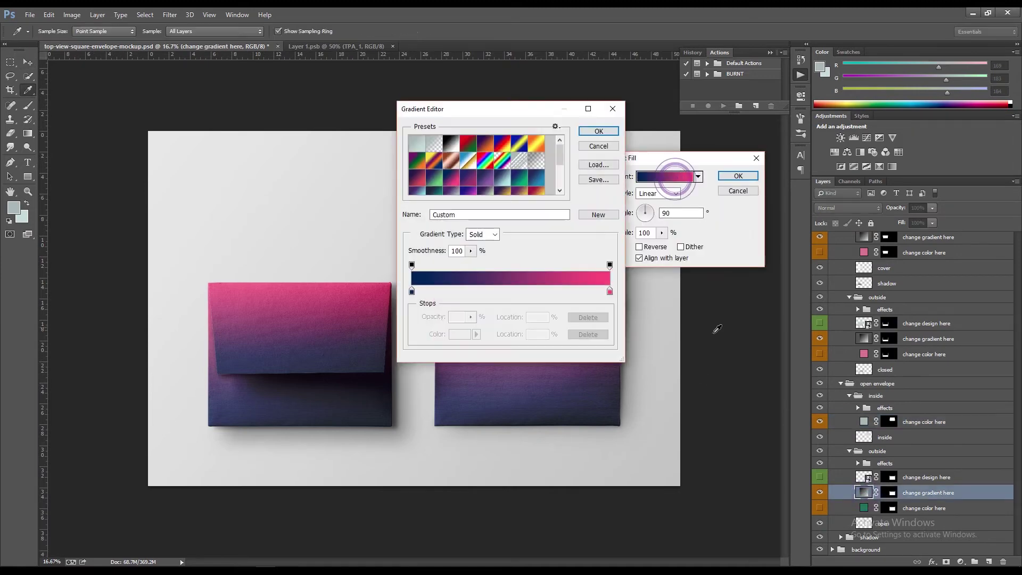
double_click(412, 292)
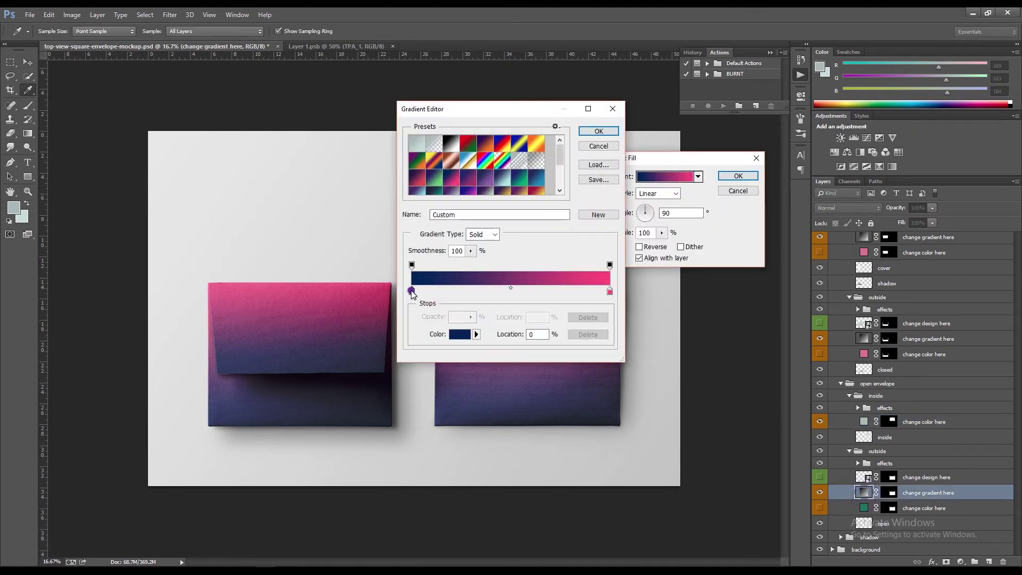
double_click(810, 410)
right_click(827, 411)
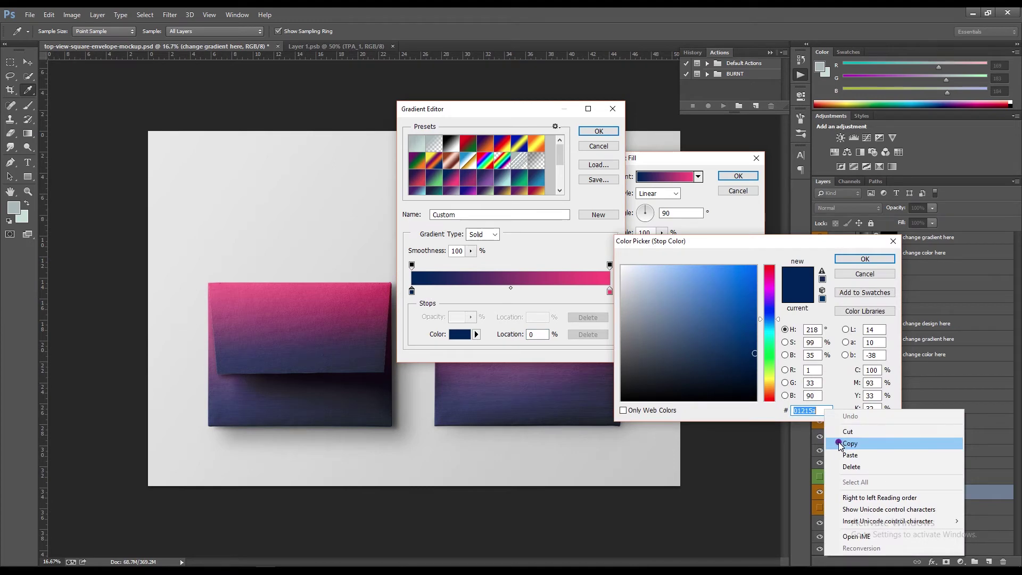
click(849, 443)
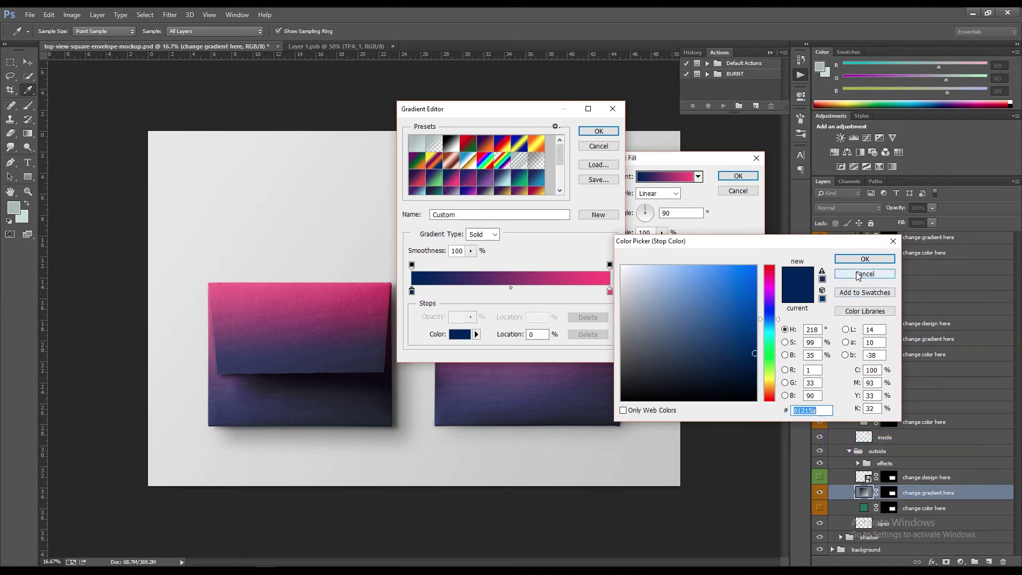
click(865, 273)
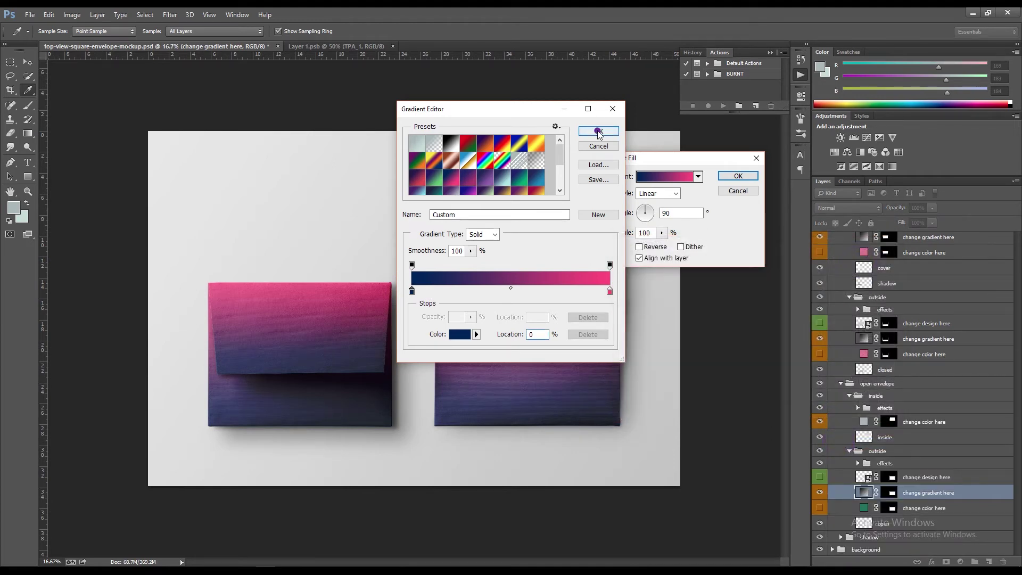
click(598, 131)
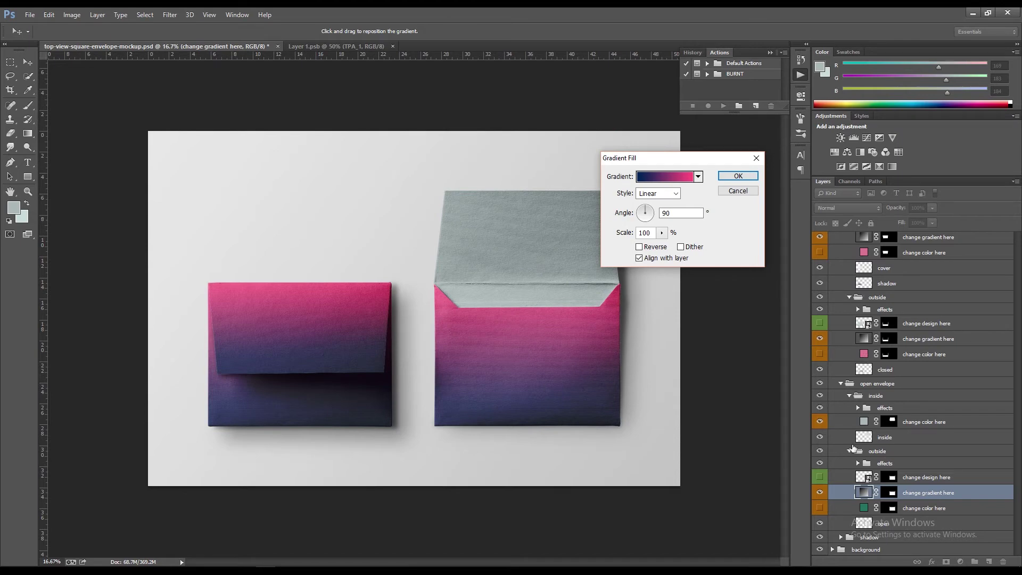
click(740, 177)
- Recolor the open envelope's inside fill layer with the copied navy 01215a and save the mockup
double_click(863, 423)
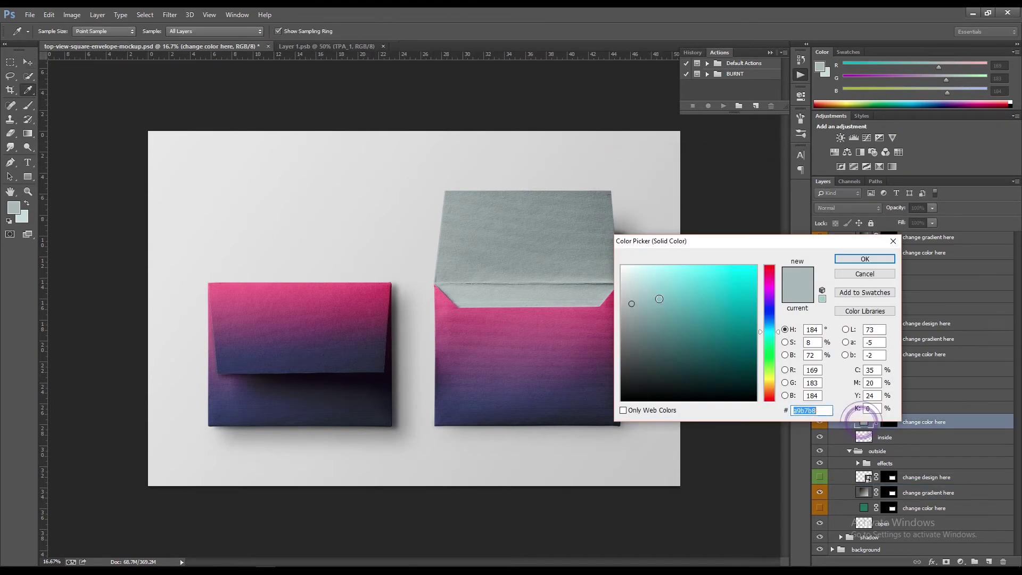
key(ctrl+v)
key(Return)
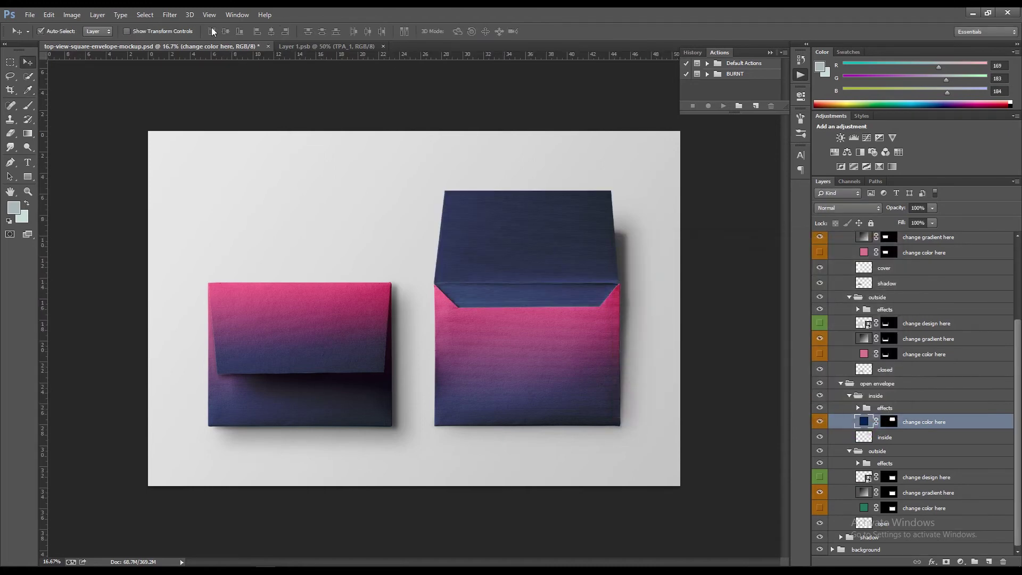
click(29, 15)
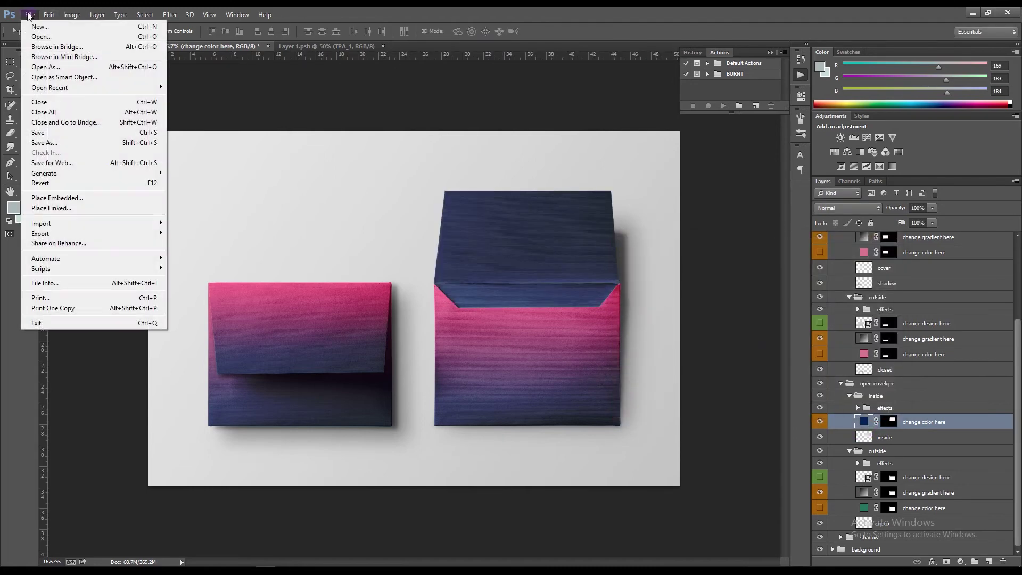
click(38, 132)
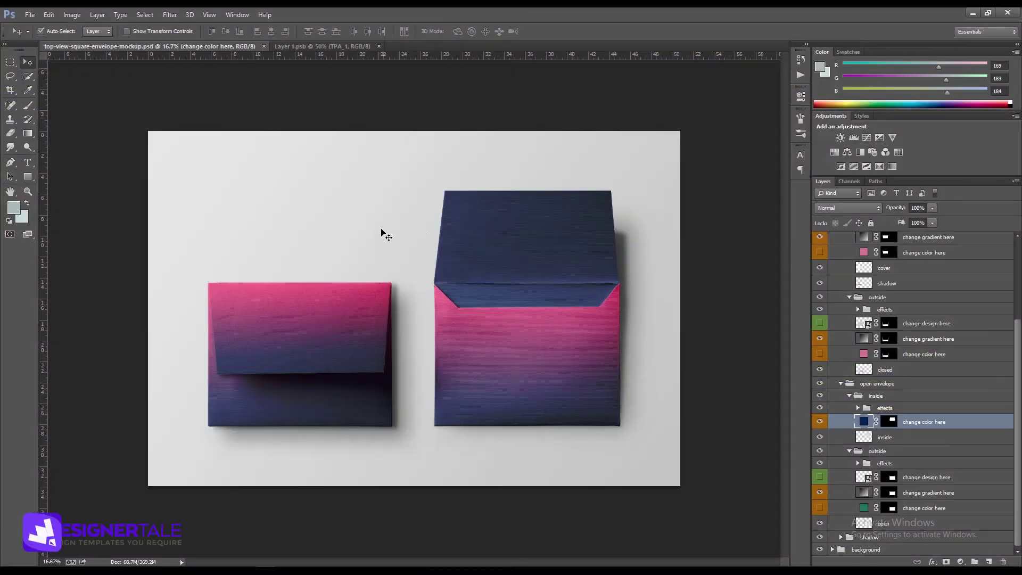
- Replace the open envelope's outside gradient with its solid color layer, recolored to the foreground color a9b7b8
click(820, 492)
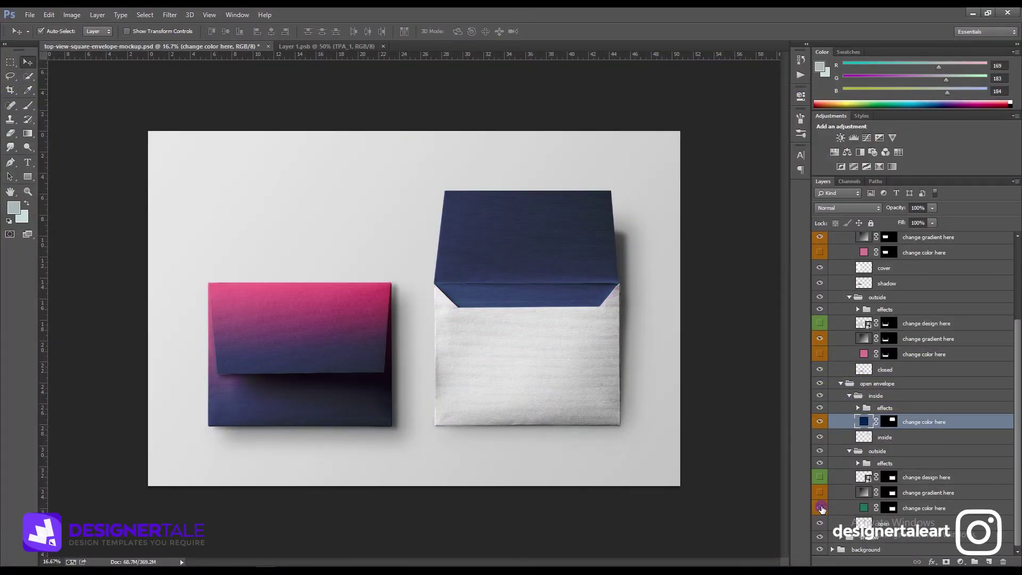
click(863, 509)
double_click(863, 508)
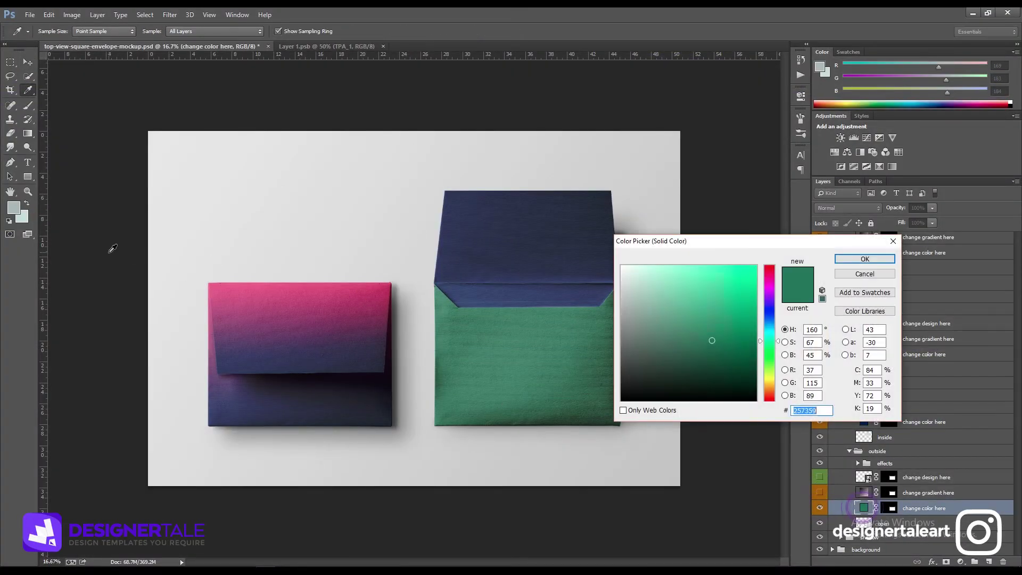
click(25, 214)
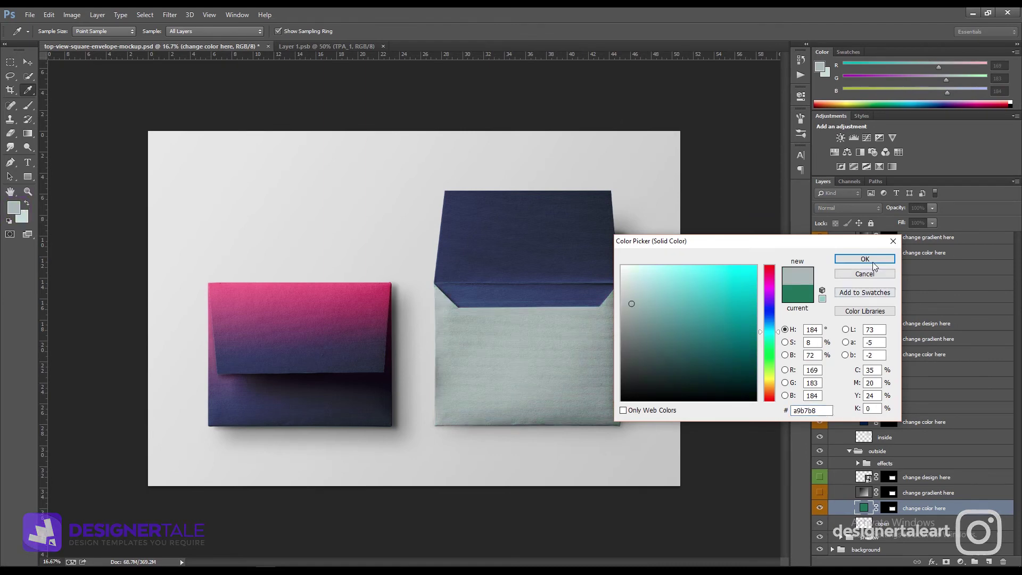
click(872, 261)
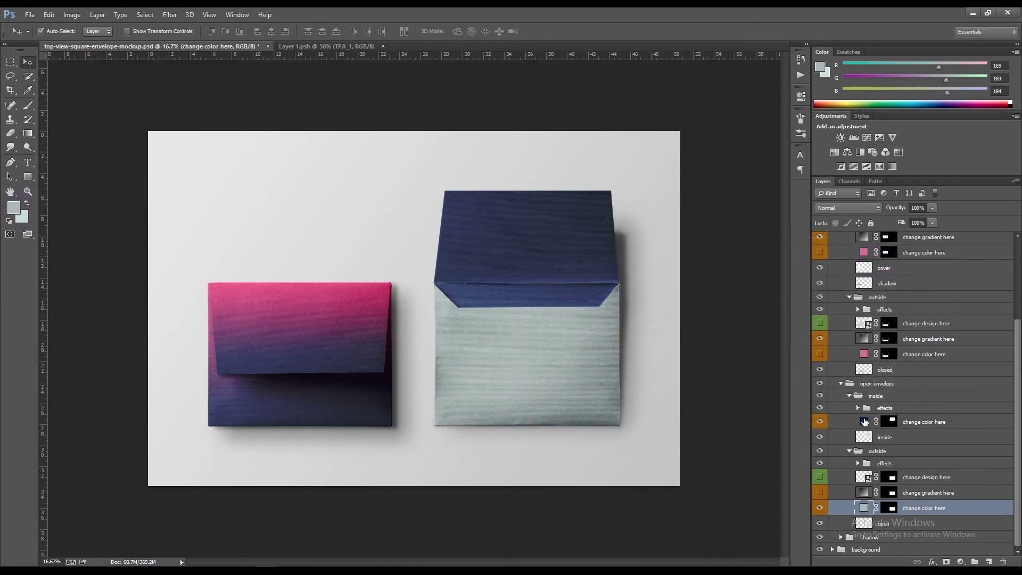
- Recolor the open envelope's inside fill layer with the pale green background color c8ddd8
double_click(865, 422)
click(24, 215)
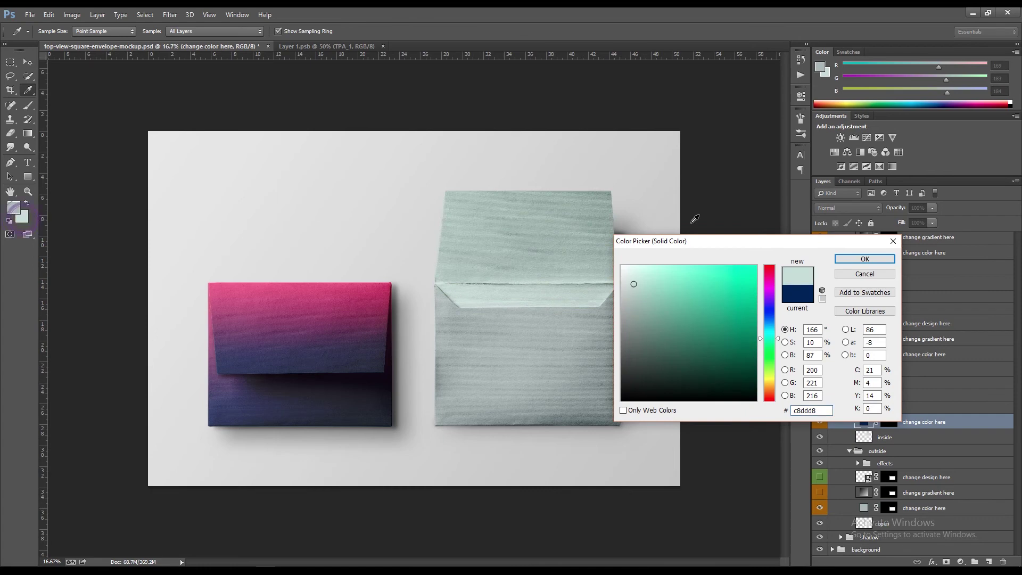
click(865, 259)
- Switch the closed envelope's outside from the gradient to its solid color layer and recolor it a9b7b8
scroll(863, 361, up, 2)
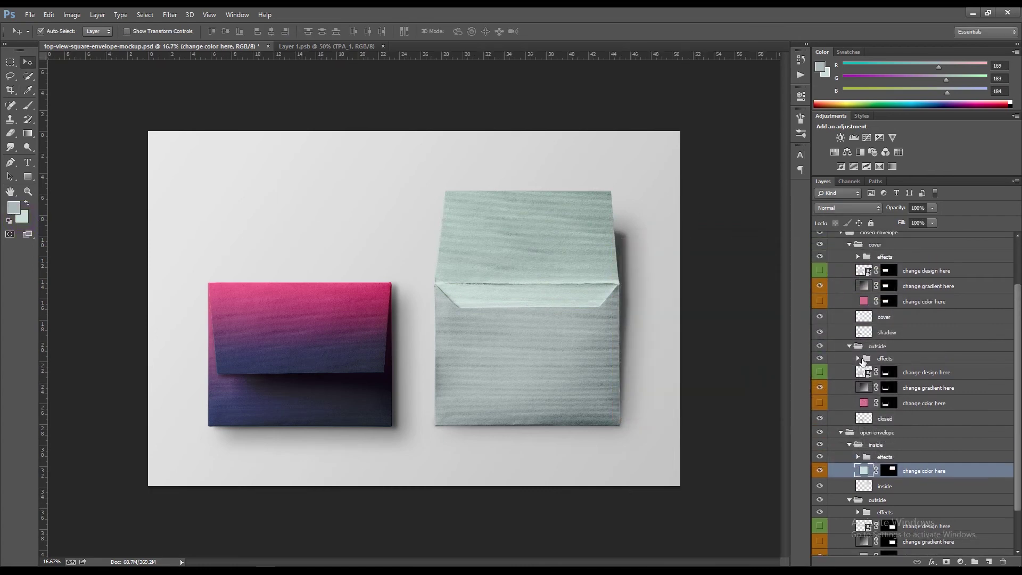
scroll(863, 361, up, 1)
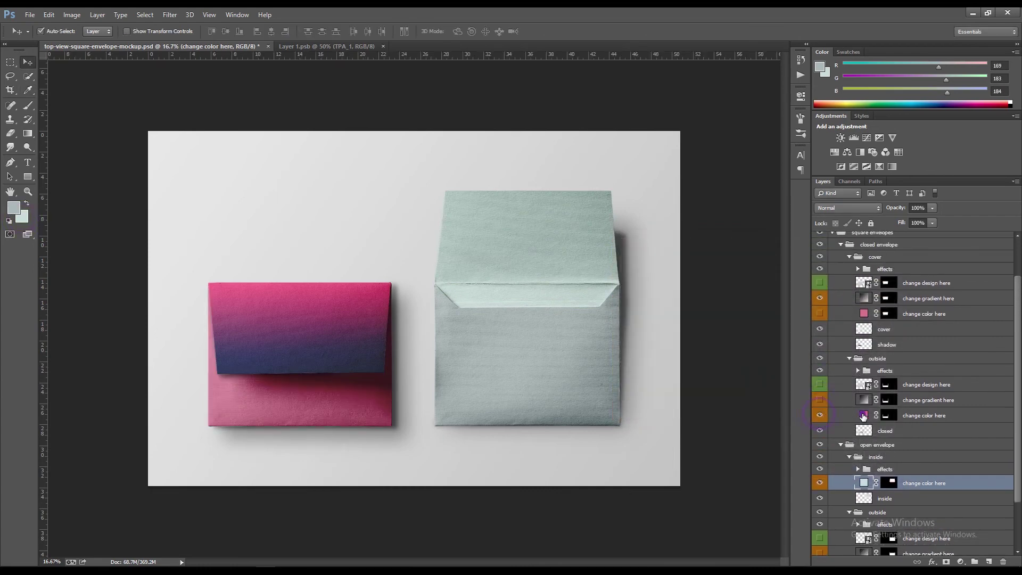
double_click(863, 415)
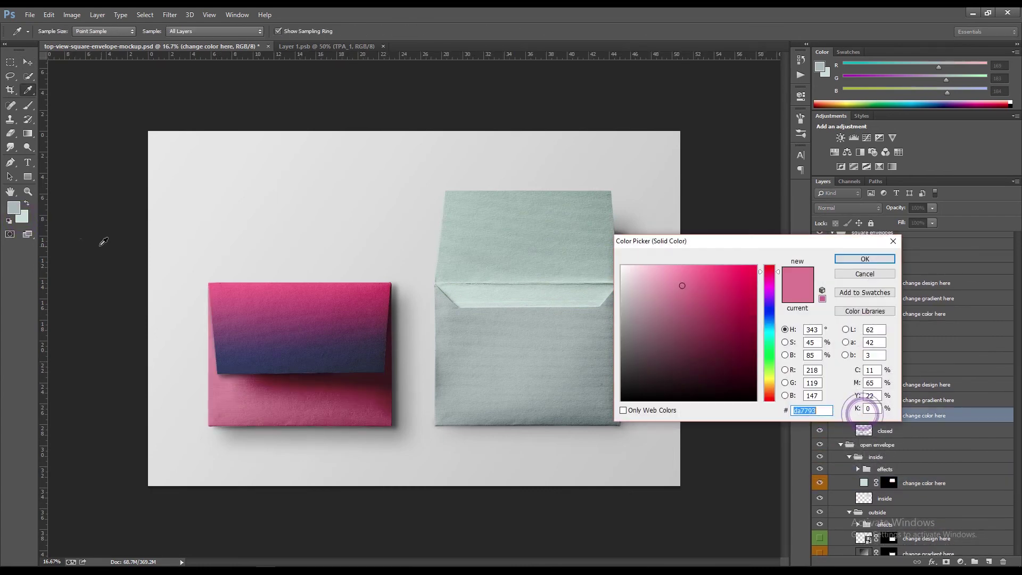
click(23, 219)
click(13, 210)
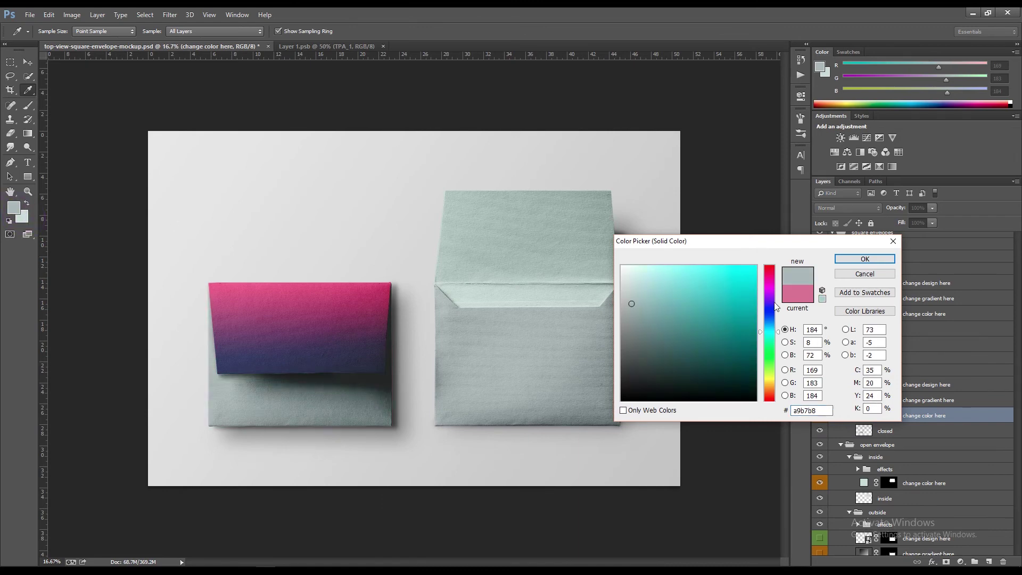
click(865, 259)
- Hide the closed envelope cover's gradient, show its solid color layer and recolor it a9b7b8
click(819, 299)
click(819, 314)
double_click(867, 316)
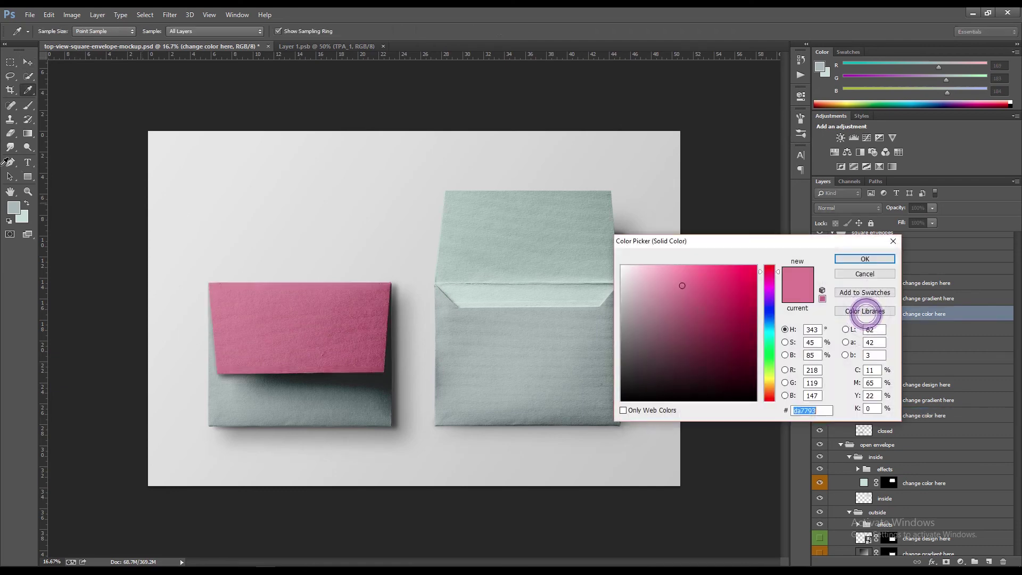
click(12, 208)
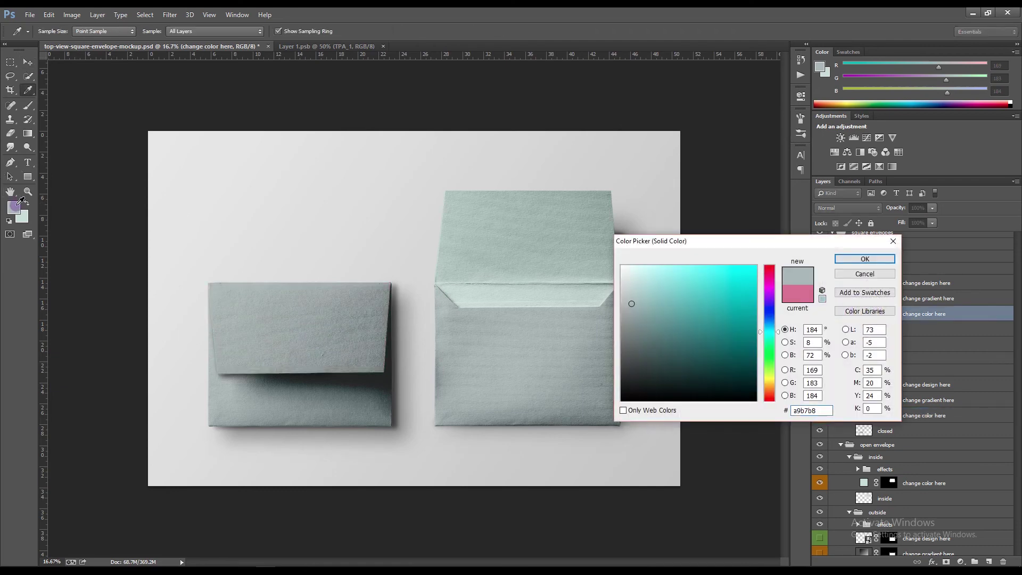
click(847, 258)
- Save the recolored mockup and close the Layer 1.psb smart object document
scroll(922, 352, up, 3)
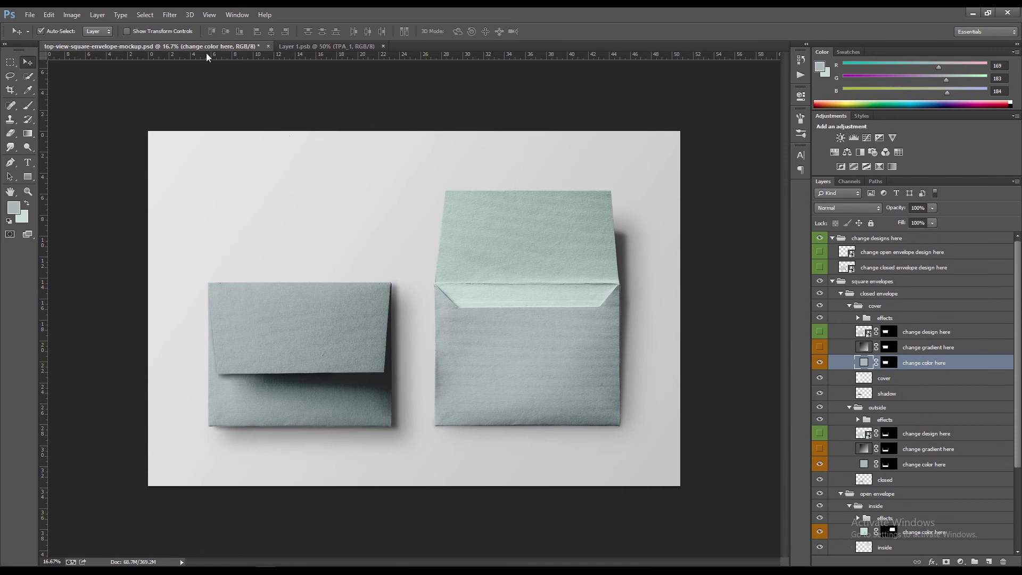
click(29, 14)
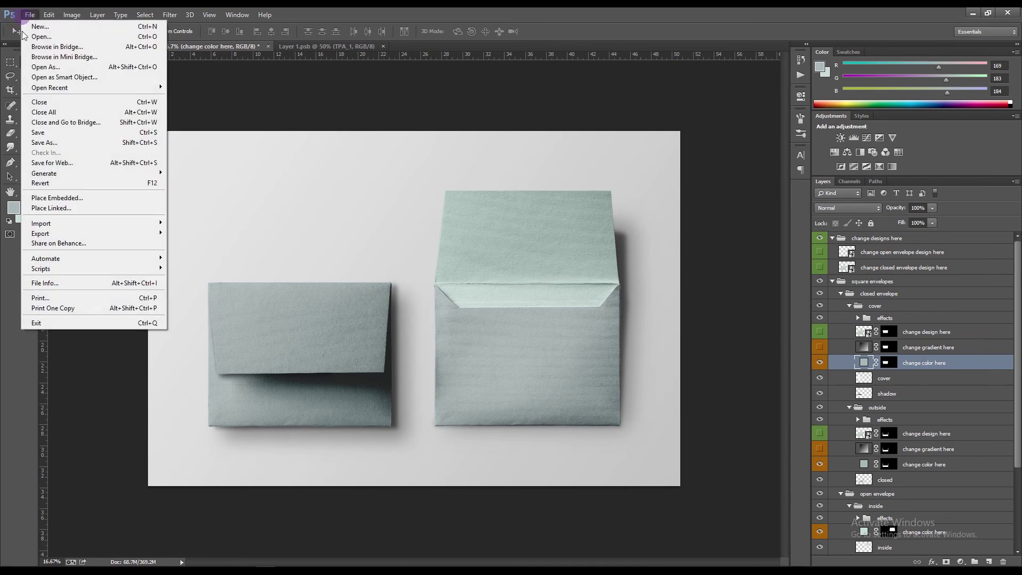
click(34, 133)
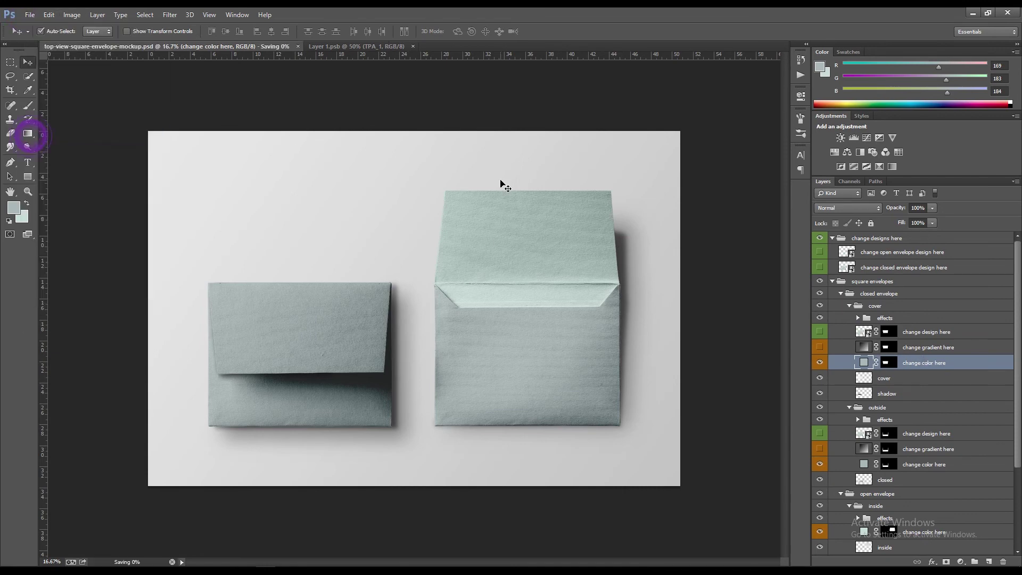
click(413, 46)
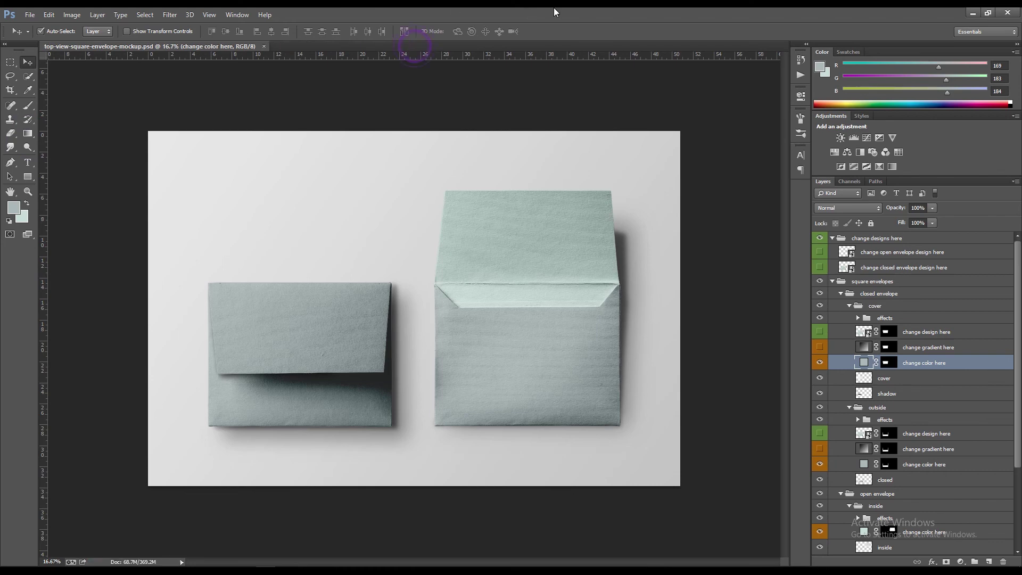
- Collapse all the envelope subgroups and the square envelopes and change designs here groups, and save the mockup
click(849, 305)
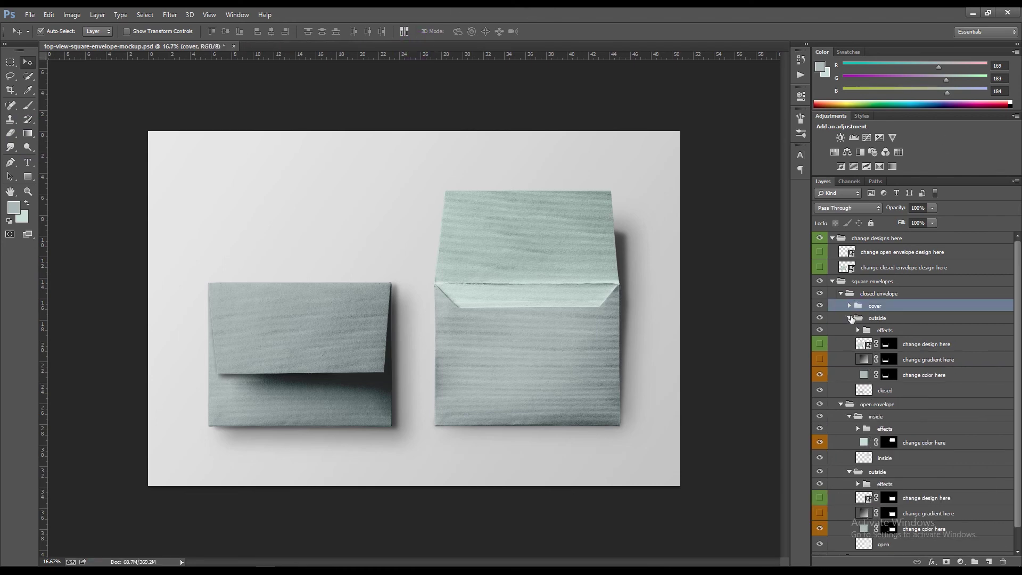
click(850, 318)
click(849, 343)
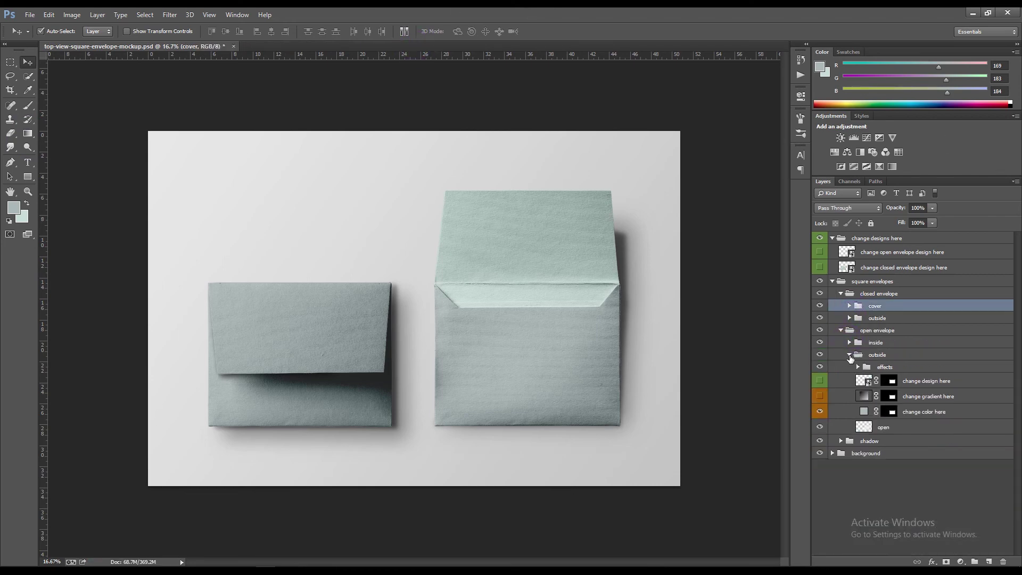
click(849, 355)
click(840, 330)
click(840, 293)
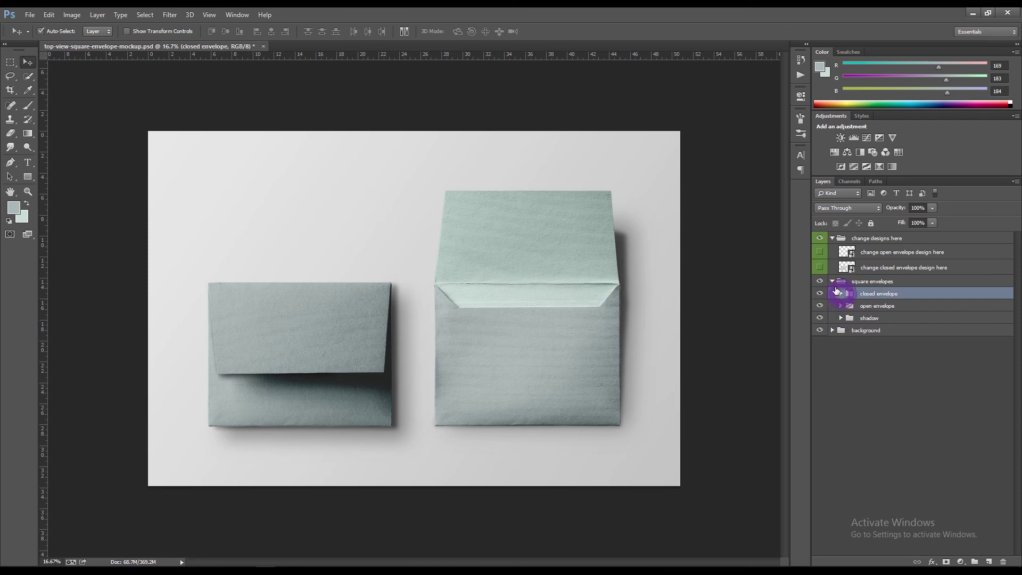
click(832, 281)
click(832, 240)
click(30, 15)
click(37, 132)
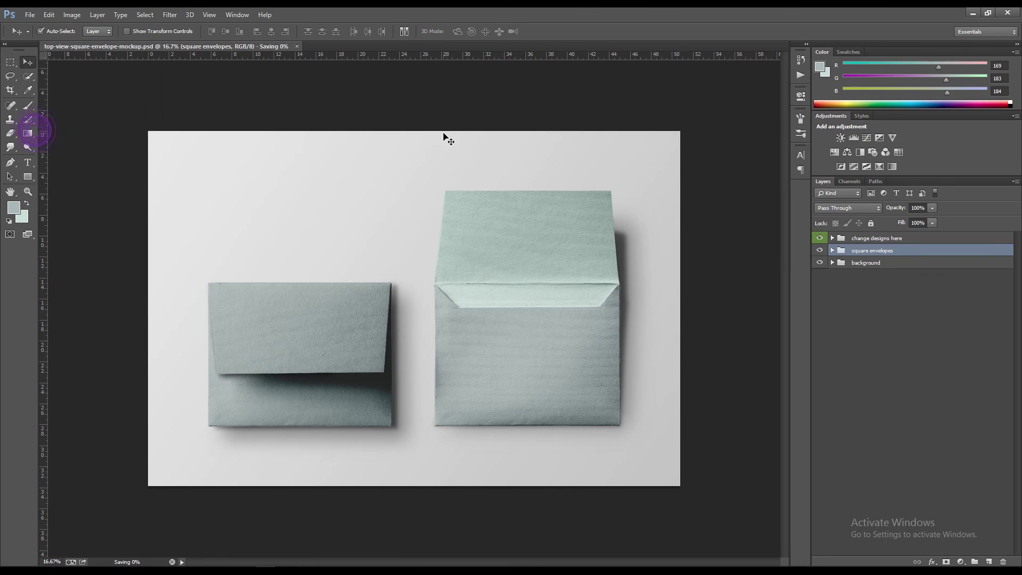